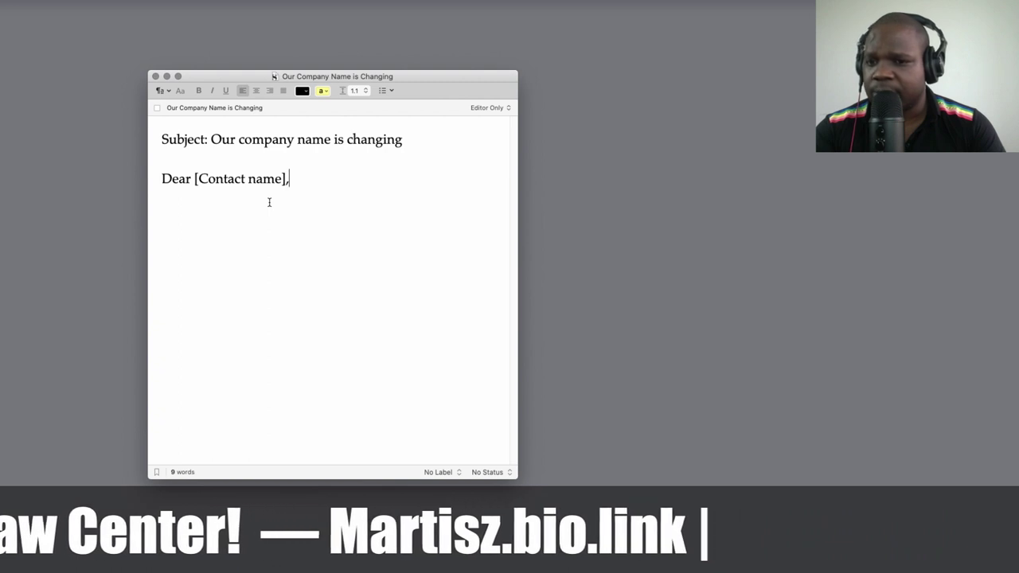
- Below the greeting, write the paragraph "Important news! You're about to get the same great delivery service you're accustomed to under a new name!"
text(\)
key(BackSpace)
key(Return)
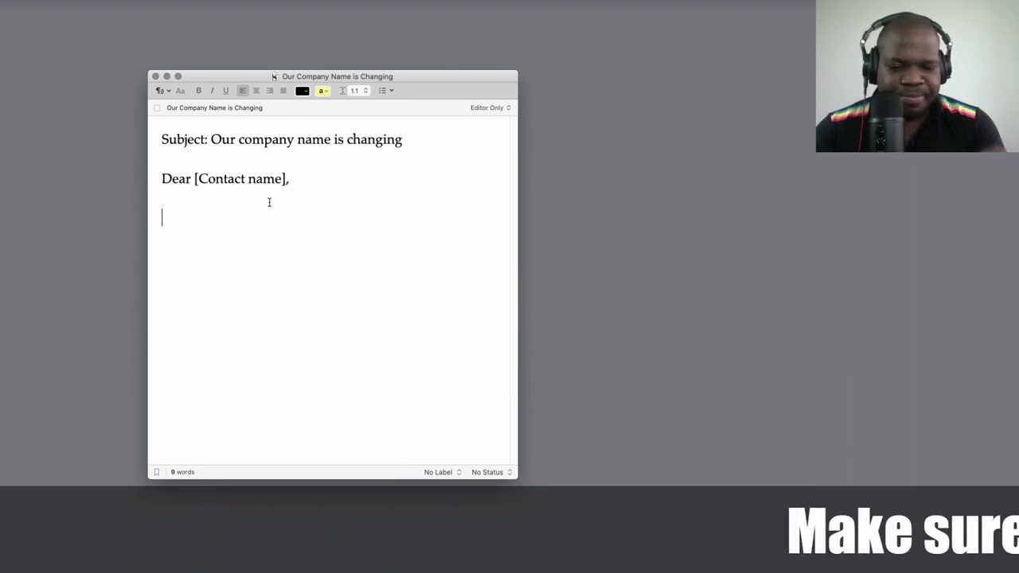
text(Important news! You're about to get the same great delivery service you're accustomed to un)
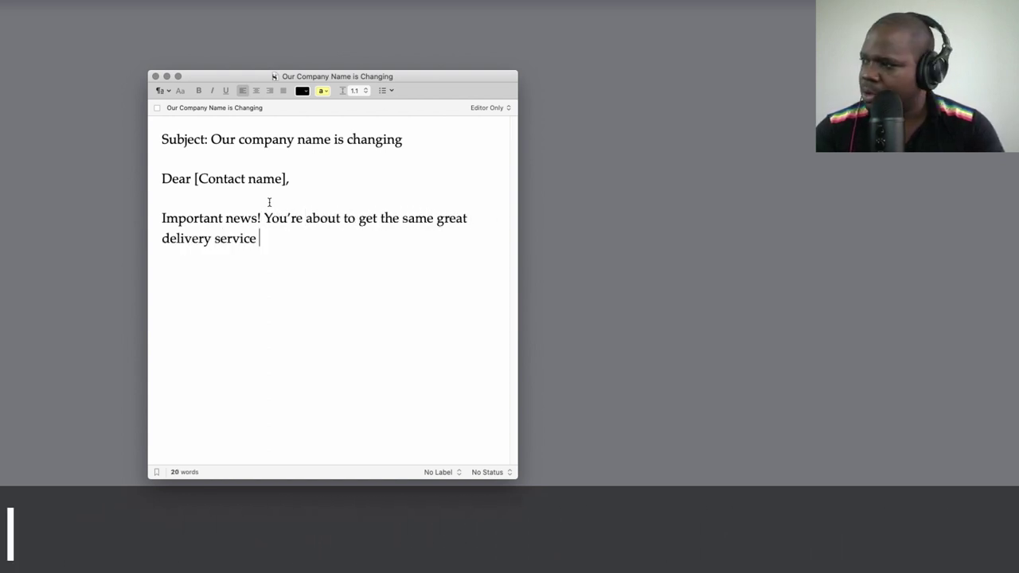
text(der a new name!)
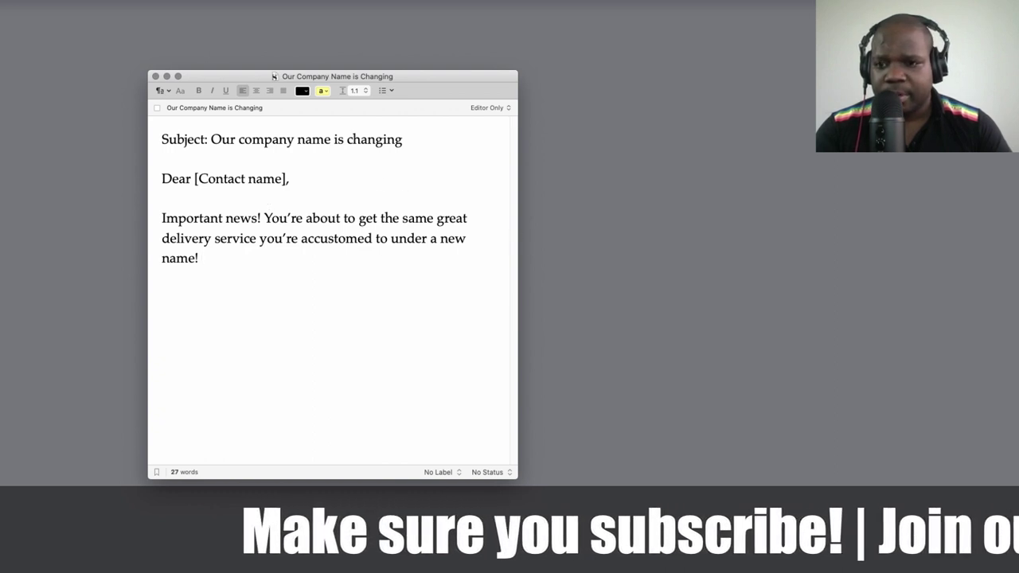
- Start a new paragraph below the opening one with the placeholder "[Old NAME],"
key(Return)
key(Return)
text([Old)
key(BackSpace)
key(BackSpace)
key(BackSpace)
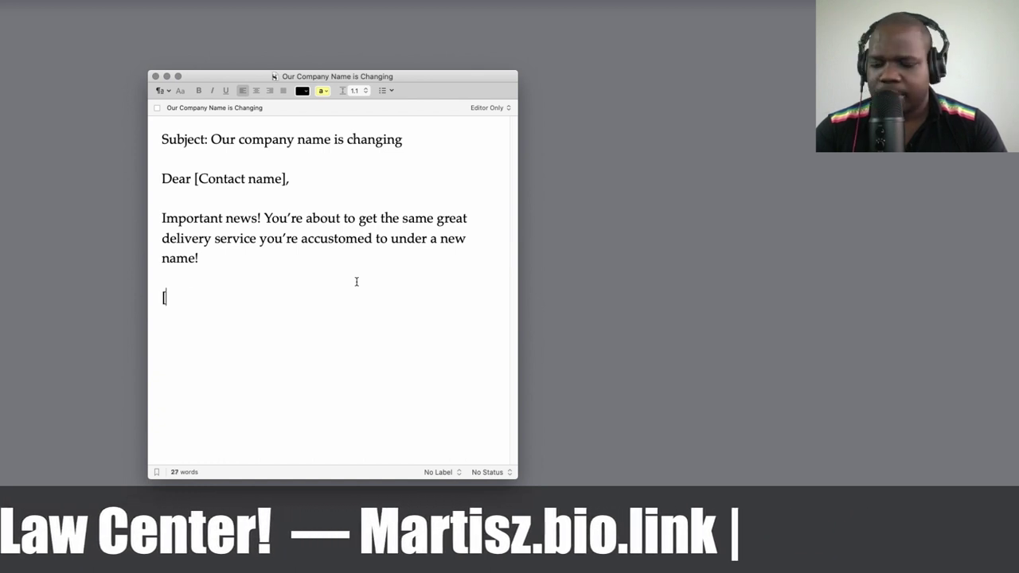
text(O)
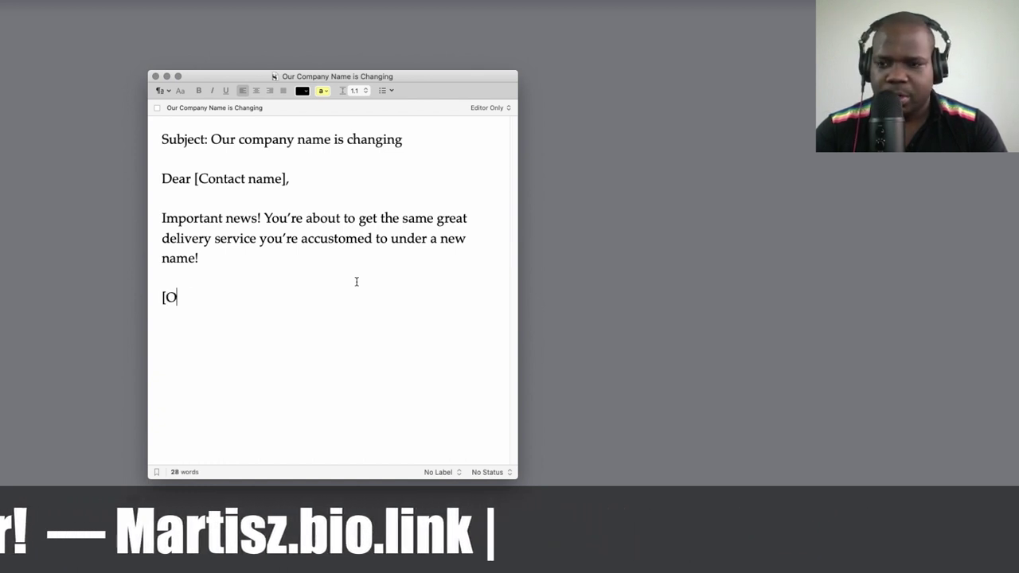
text(ld )
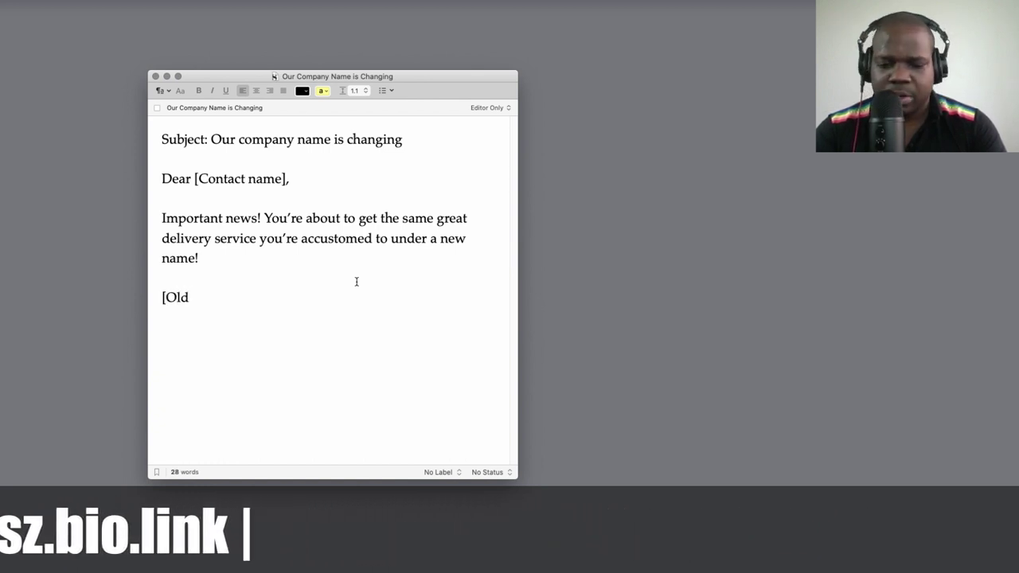
text(NAME],)
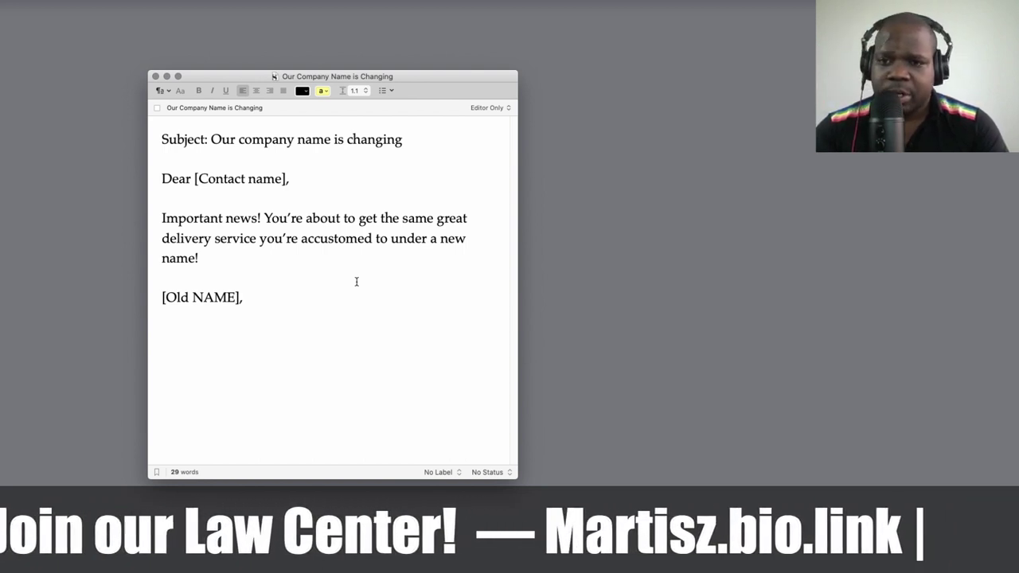
- Continue the sentence after the old-name placeholder with "a leader [Product/services] since [YEAR]"
text(a lead)
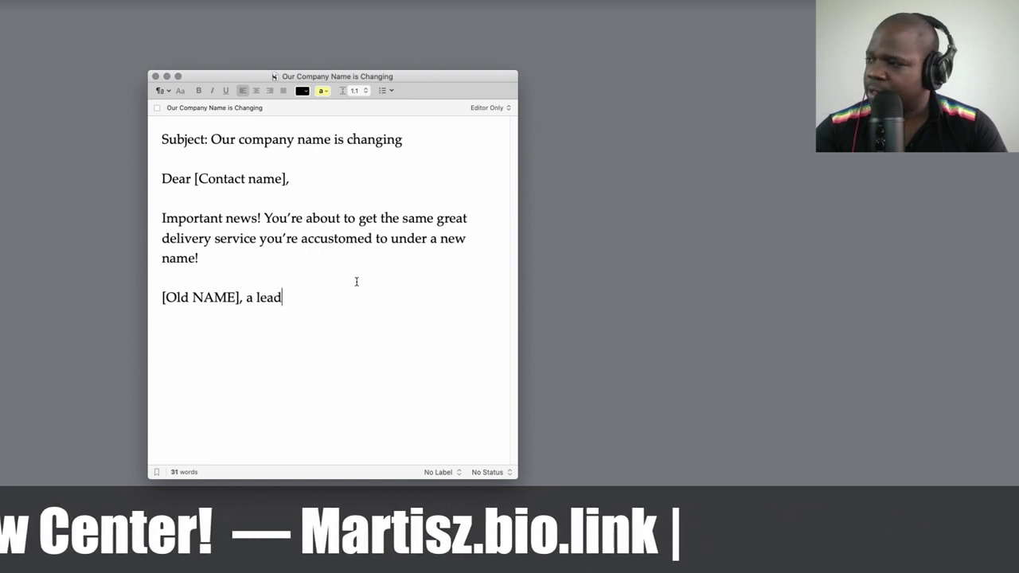
text(er [Product]/services)
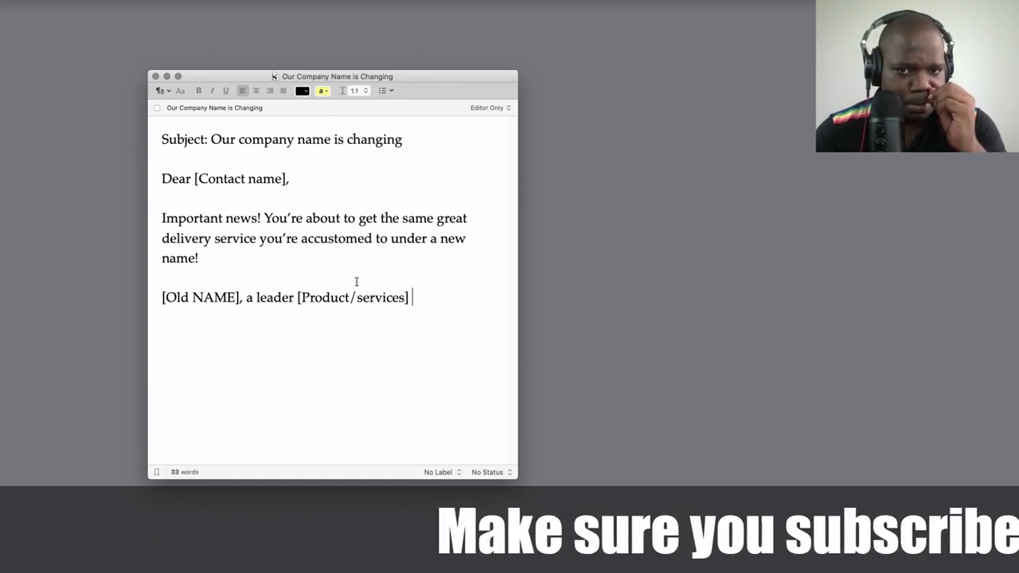
text( since )
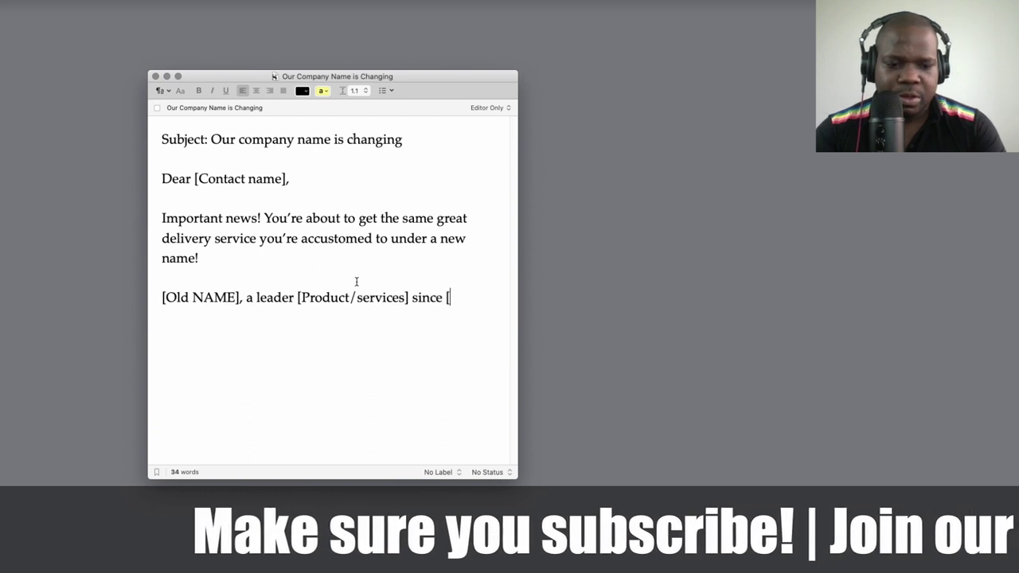
text([YEAR])
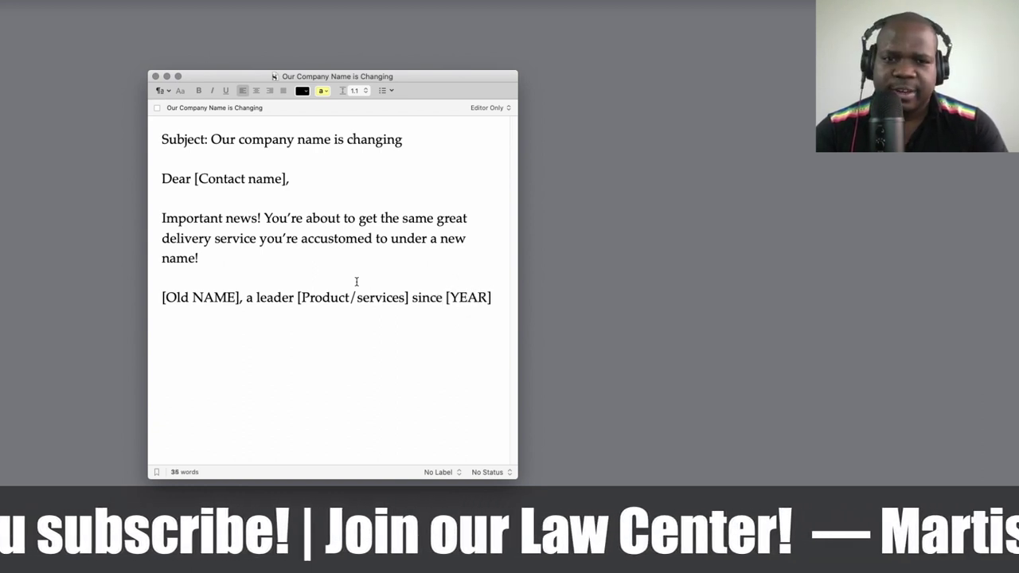
- Extend the sentence after the year placeholder with "is now changing its name"
text( is noe)
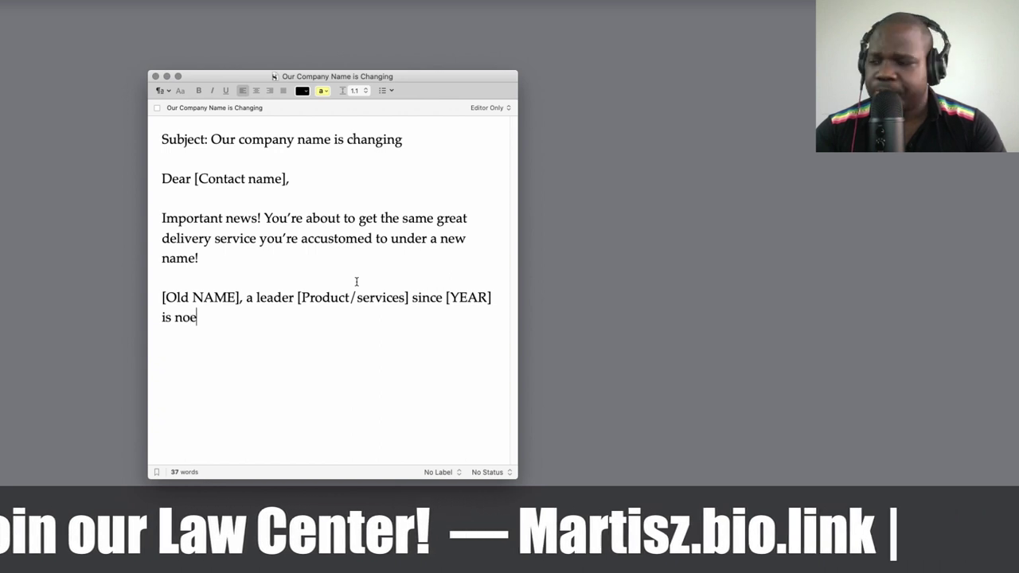
key(BackSpace)
text(w chan)
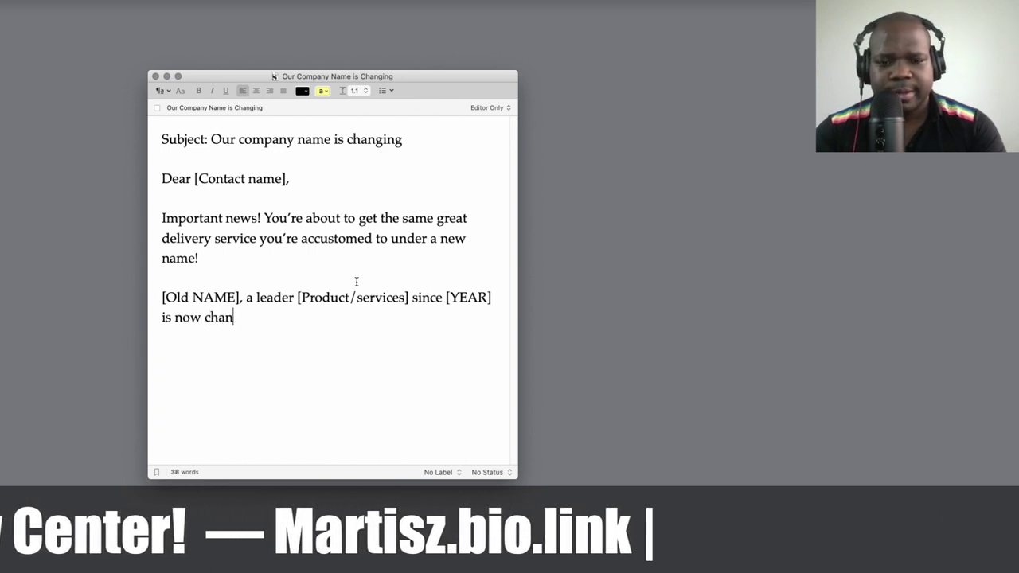
key(BackSpace)
text(gin)
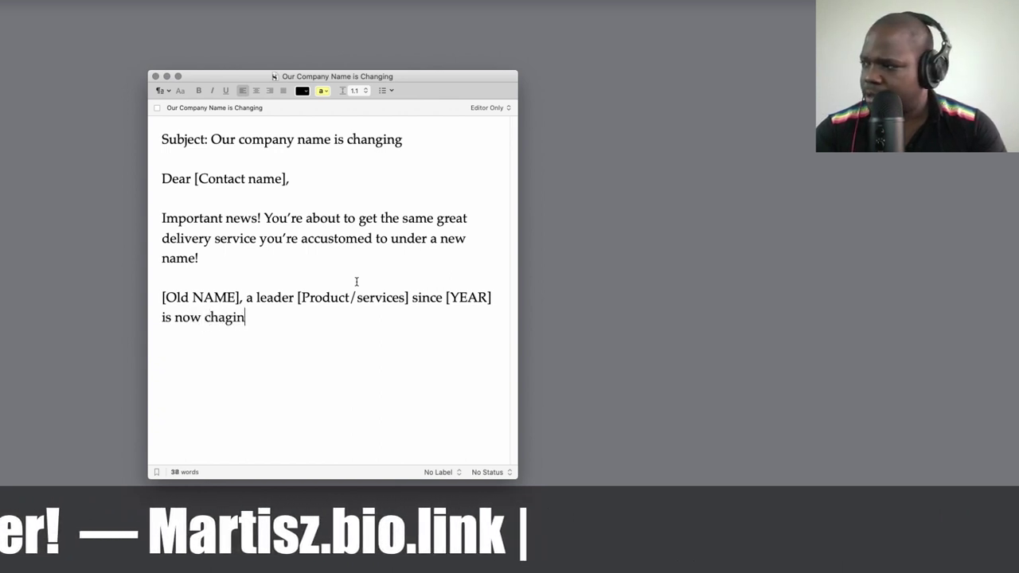
key(BackSpace)
key(BackSpace)
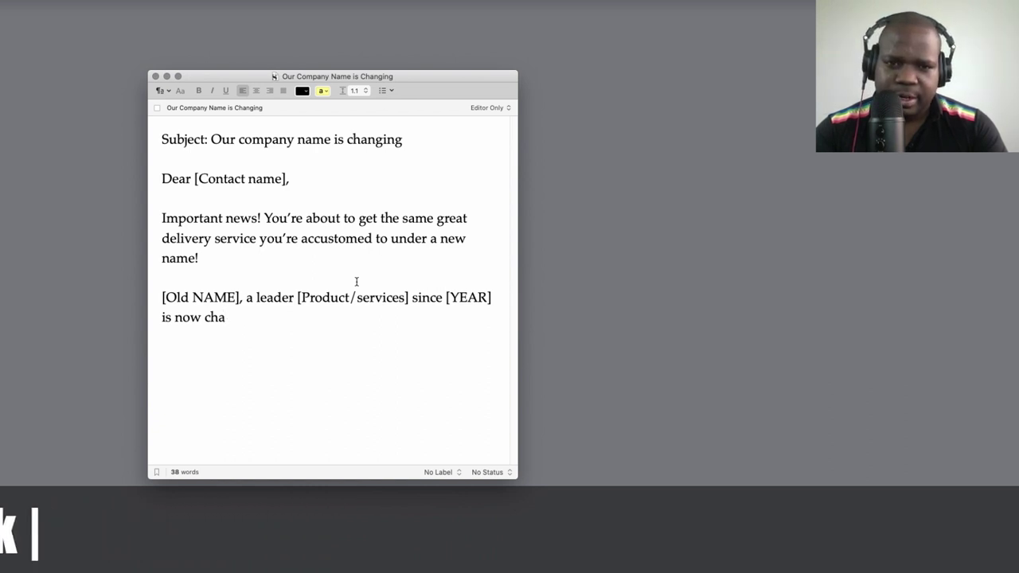
text(ging its name)
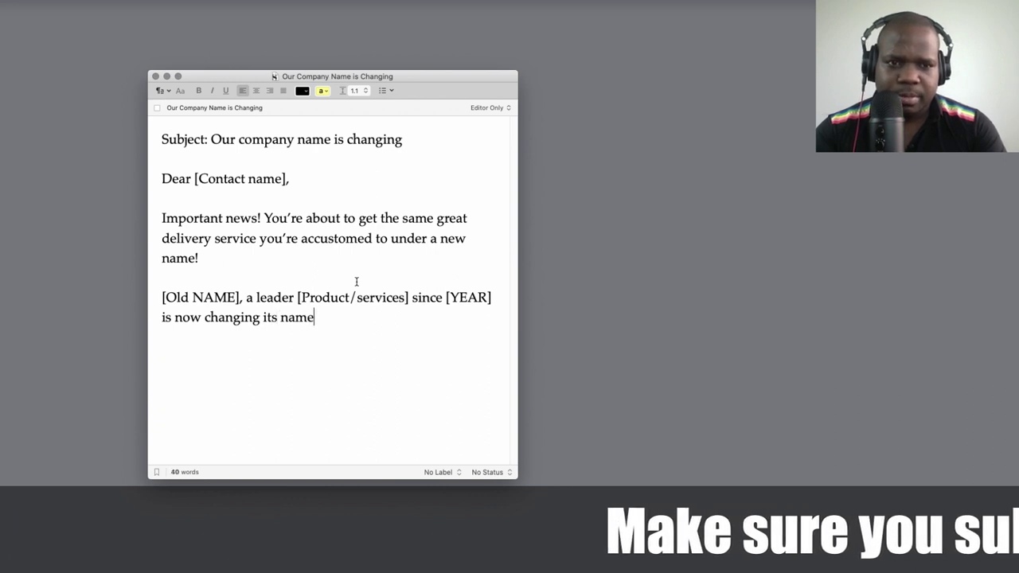
- Add the new-name placeholder between long dashes, continuing the sentence with "— to [NEW Name] — tobetter"
text(-)
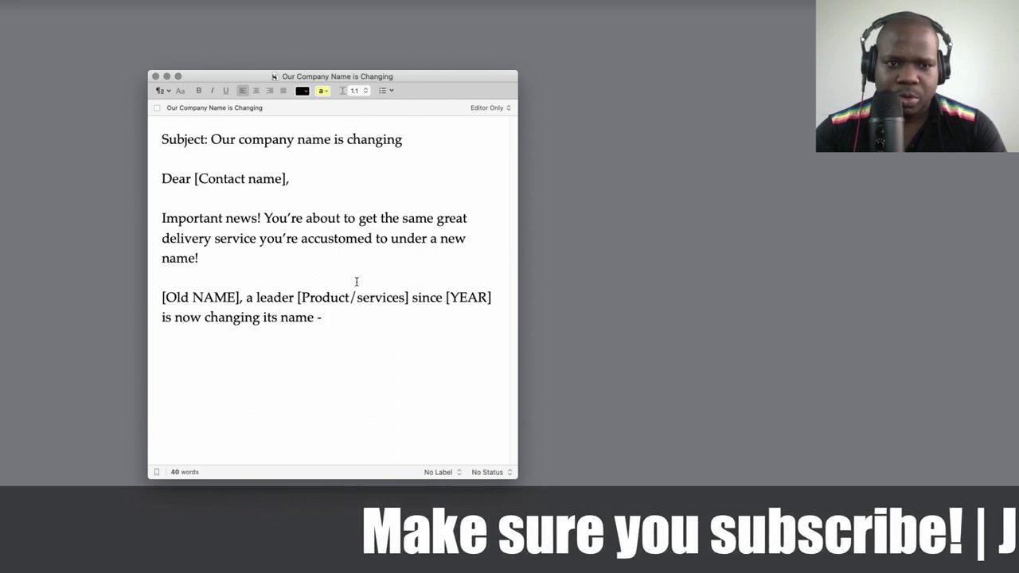
text(- to [NEW N)
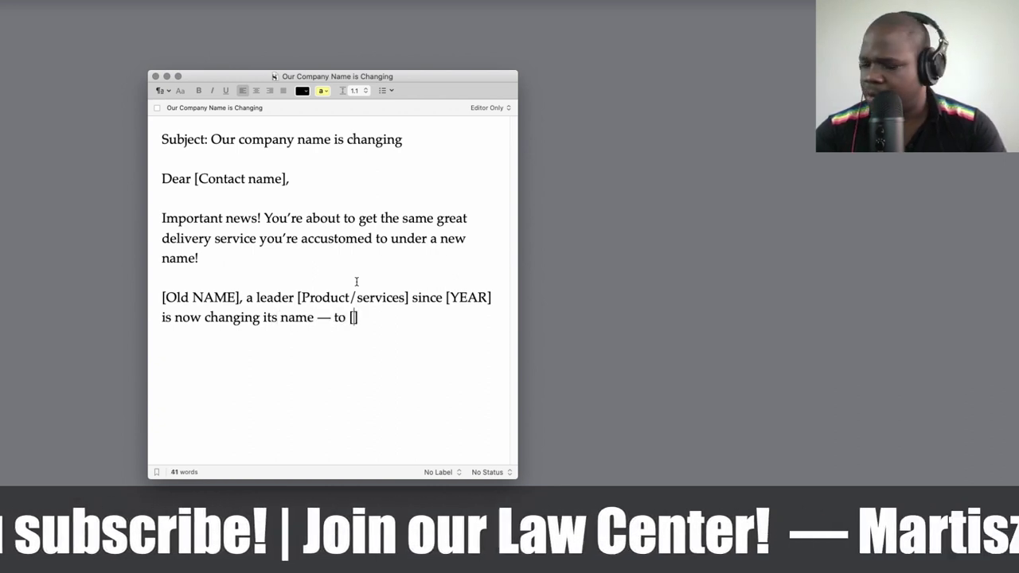
text(ame)
key(Right)
text(-- tobetter )
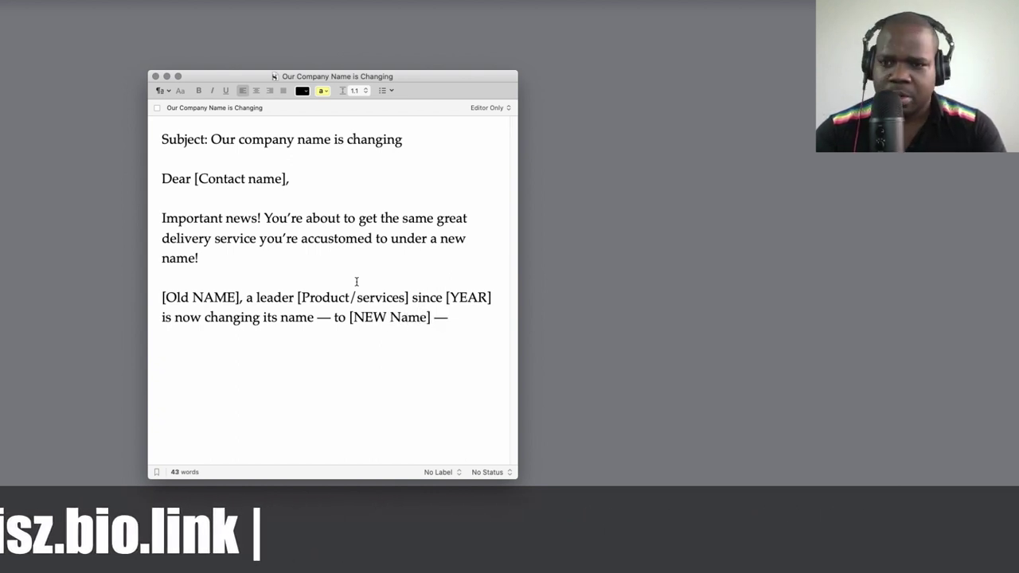
- Finish the sentence with "symbolize our expanding range of worldwide capabilities."
text(symbolize out ex)
key(BackSpace)
key(BackSpace)
key(BackSpace)
key(BackSpace)
text(r e)
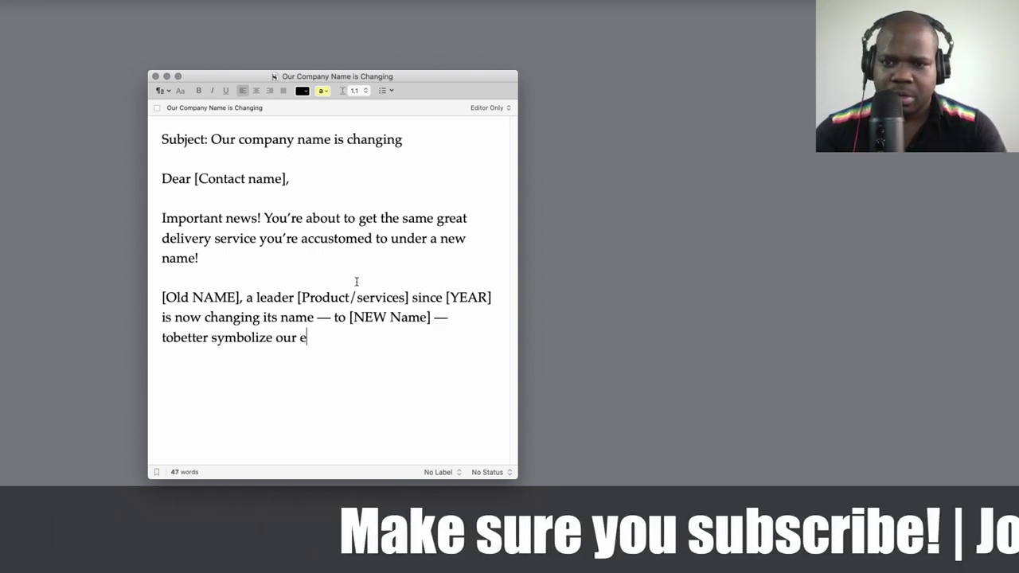
text(xpanding range of worldwirde)
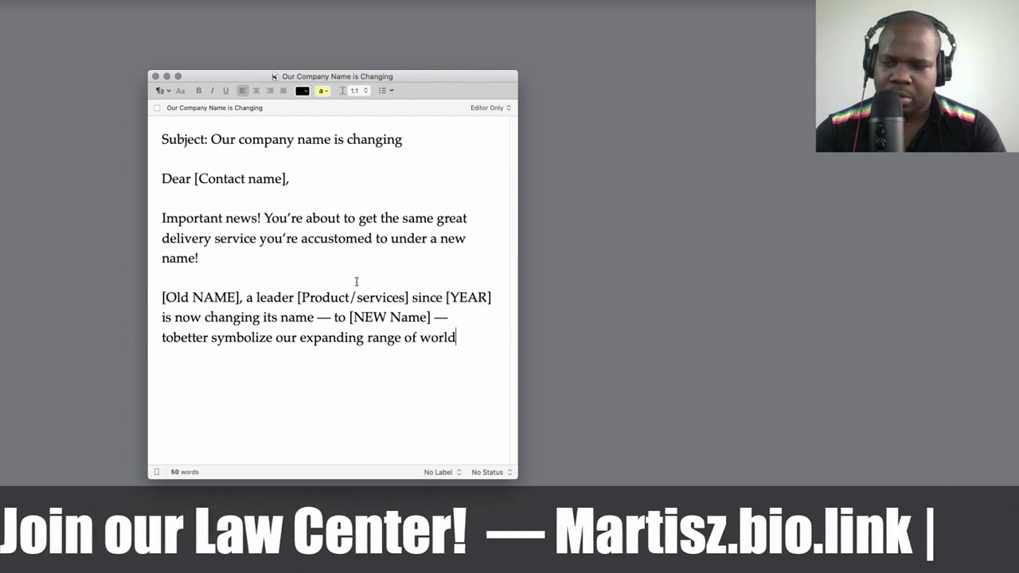
key(BackSpace)
key(BackSpace)
key(BackSpace)
text(de capabilities.)
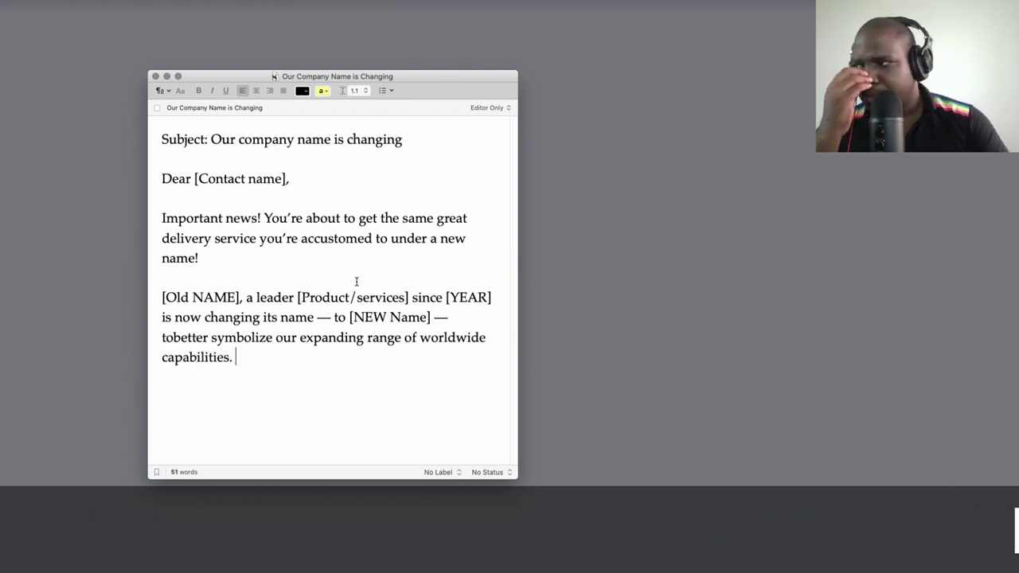
- Make the "[Old NAME]" placeholder at the start of the second paragraph bold
click(239, 297)
key(shift+Left)
key(shift+Left)
key(shift+Left)
key(shift+Left)
key(shift+Left)
key(shift+Left)
key(shift+Left)
key(shift+Left)
key(shift+Left)
key(shift+Left)
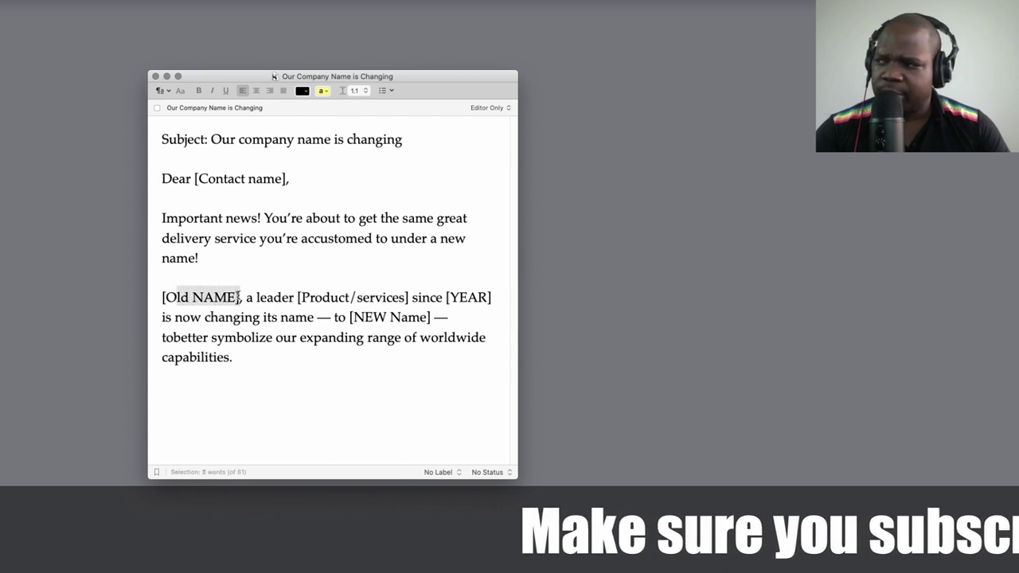
key(super+b)
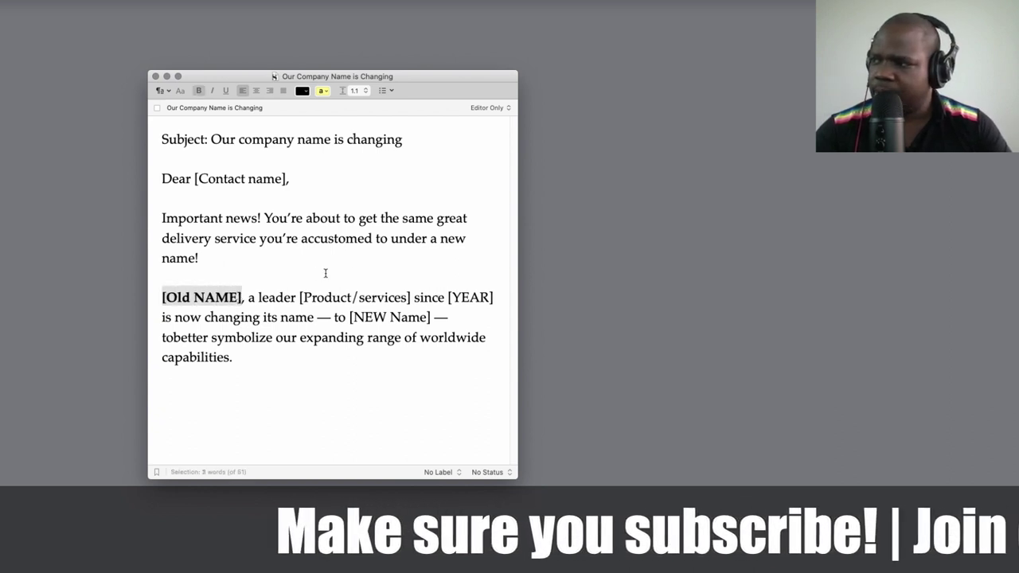
- Make the "[Product/services]" placeholder in the second paragraph bold
click(410, 297)
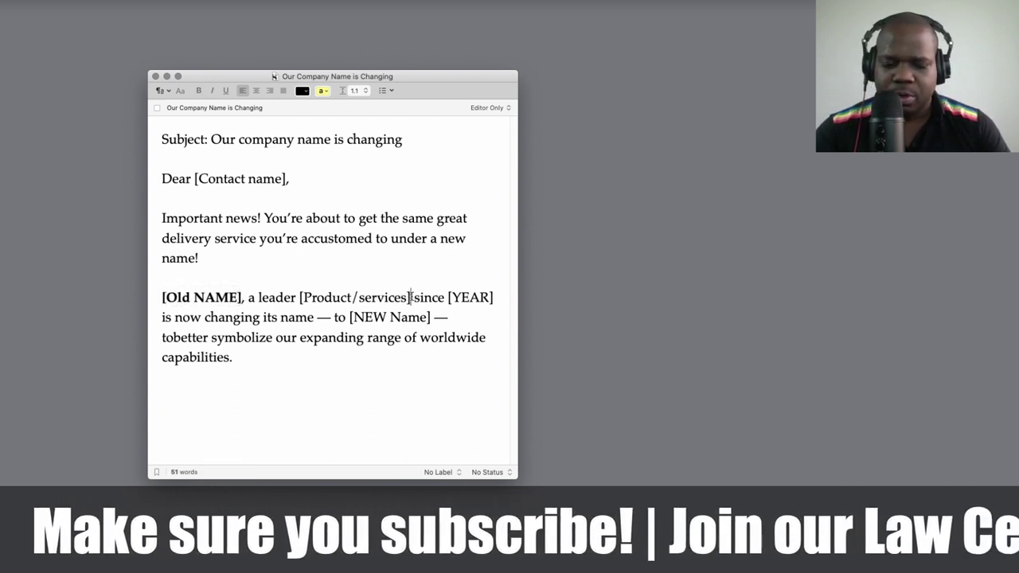
key(shift+Left)
key(shift+Left)
key(shift+Left)
key(shift+Left)
key(shift+Left)
key(shift+Left)
key(shift+Left)
key(shift+Left)
key(shift+Left)
key(shift+Left)
key(shift+Left)
key(shift+Left)
key(shift+Left)
key(shift+Left)
key(shift+Left)
key(shift+Left)
key(shift+Left)
key(shift+Left)
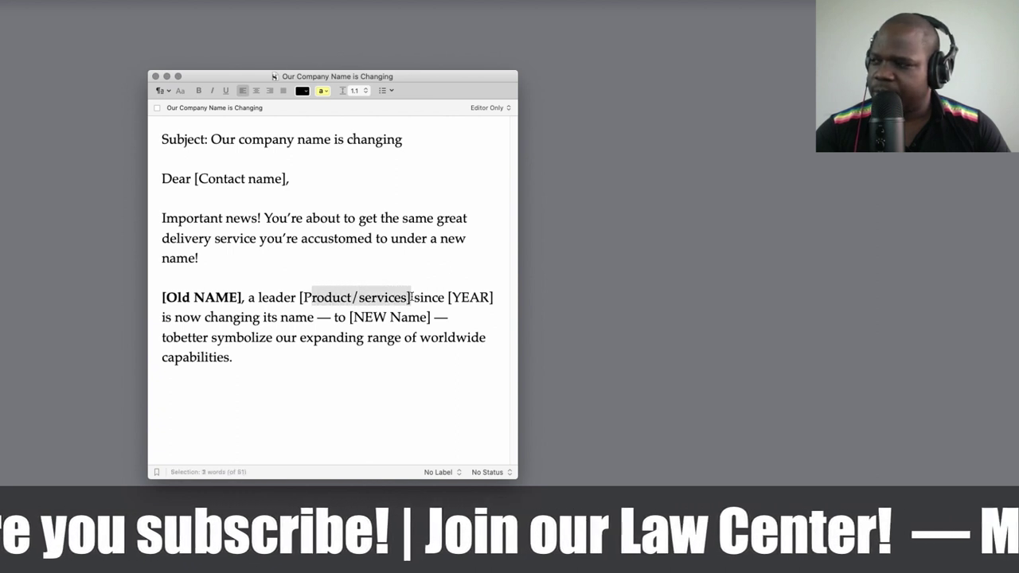
key(super+b)
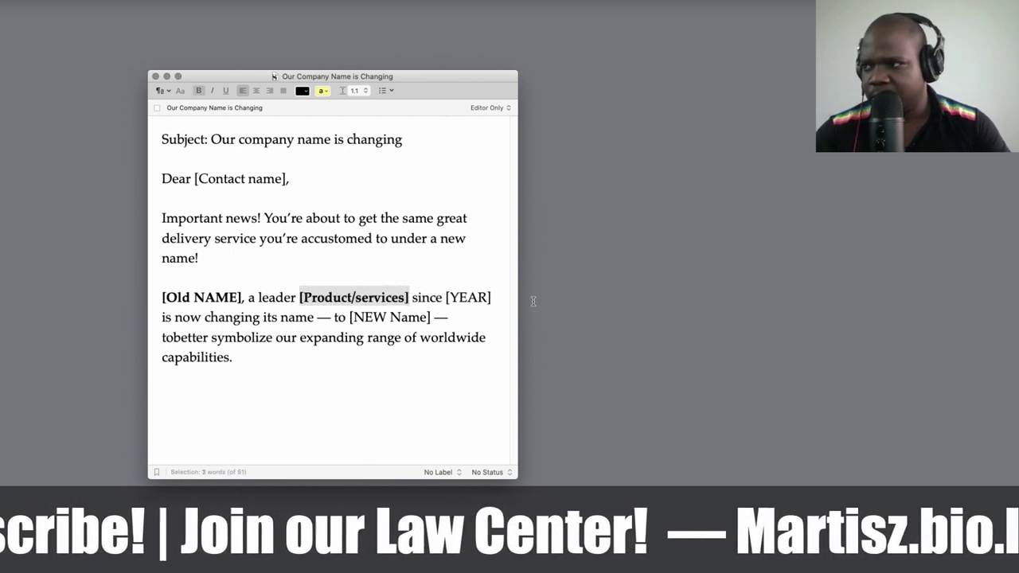
- Make the "[YEAR]" placeholder in the second paragraph bold
click(493, 297)
key(shift+Left)
key(shift+Left)
key(shift+Left)
key(shift+Left)
key(shift+Left)
key(shift+Left)
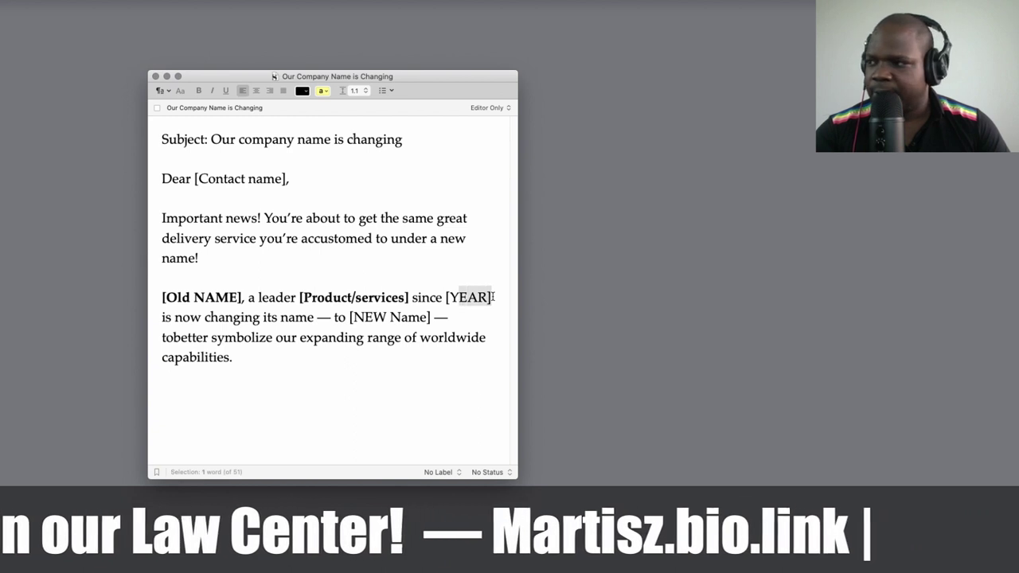
key(super+b)
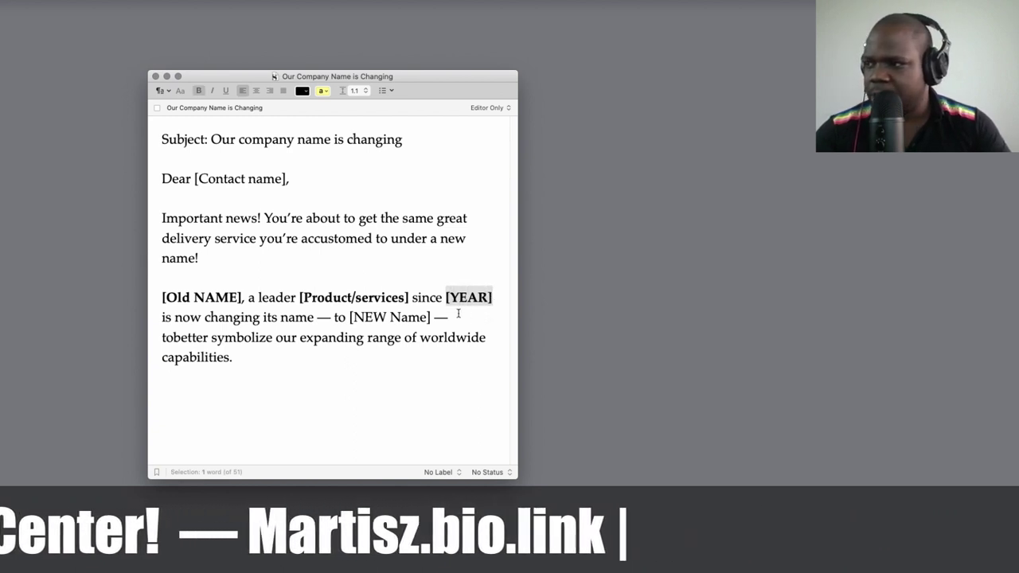
- Make the "[NEW Name]" placeholder in the second paragraph bold
click(435, 318)
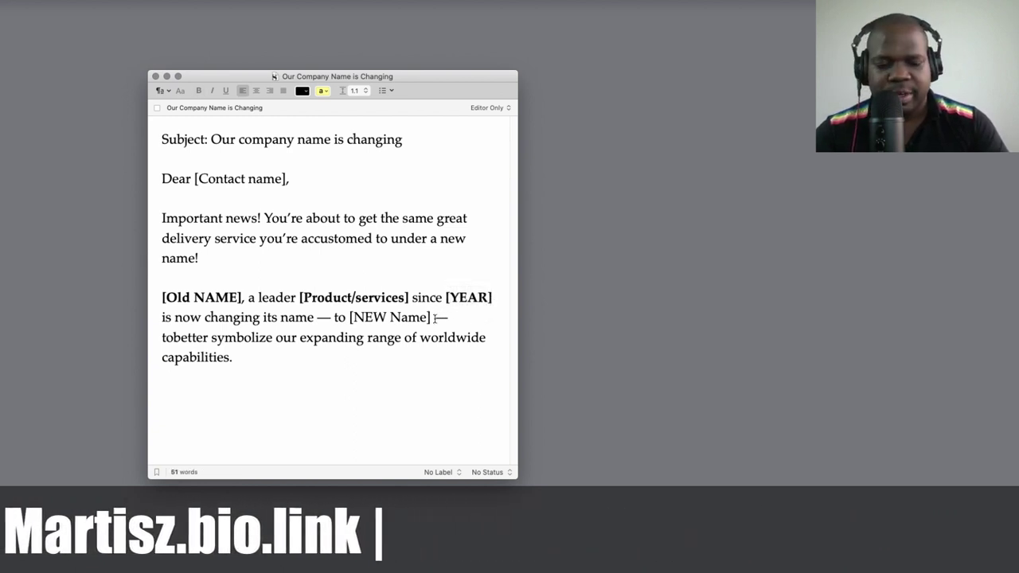
key(shift+Left)
key(shift+Left)
key(shift+Left)
key(shift+Left)
key(shift+Left)
key(shift+Left)
key(shift+Left)
key(shift+Left)
key(shift+Left)
key(shift+Left)
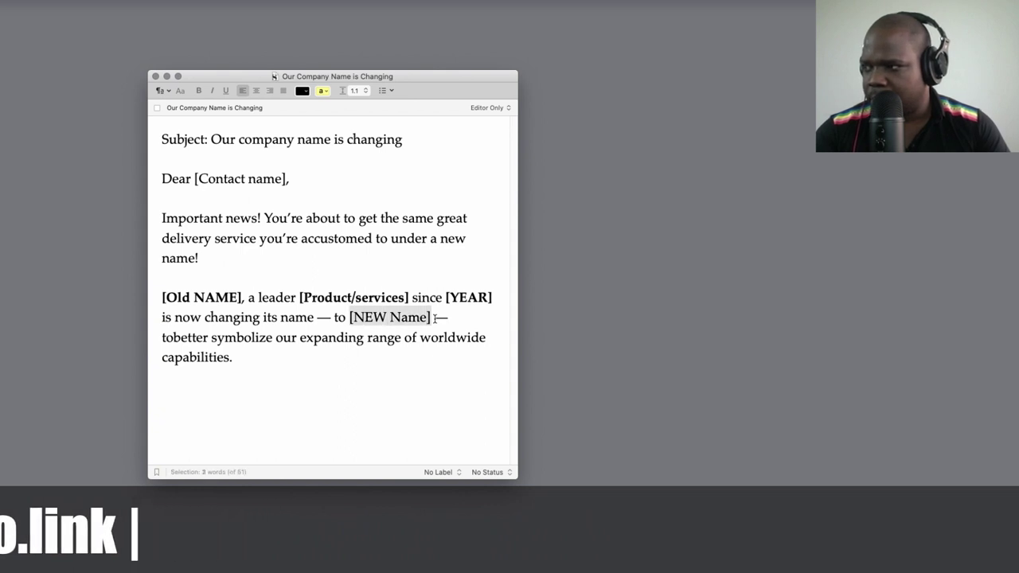
key(super+b)
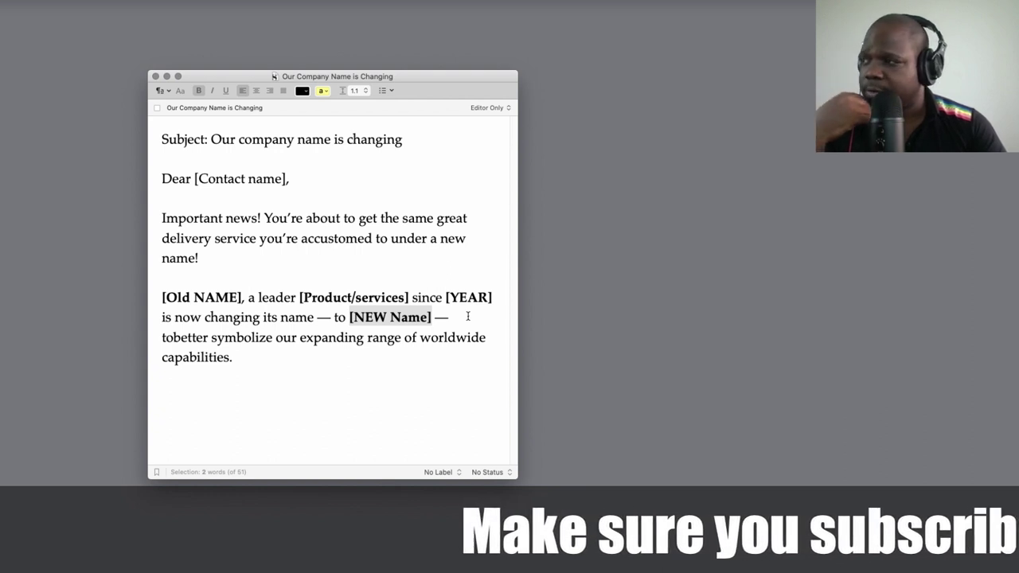
- Make the whole subject line "Subject: Our company name is changing" bold
click(324, 337)
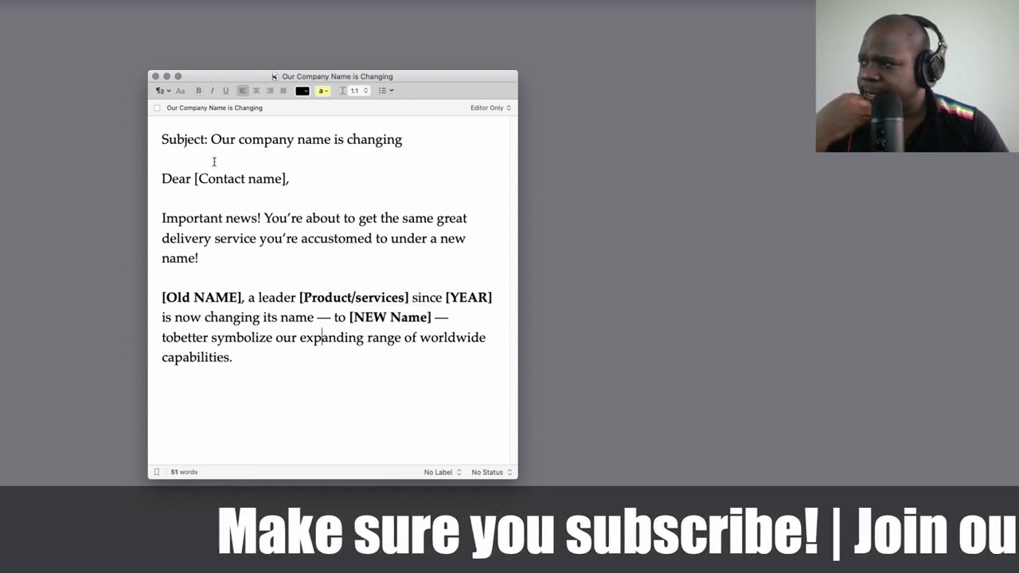
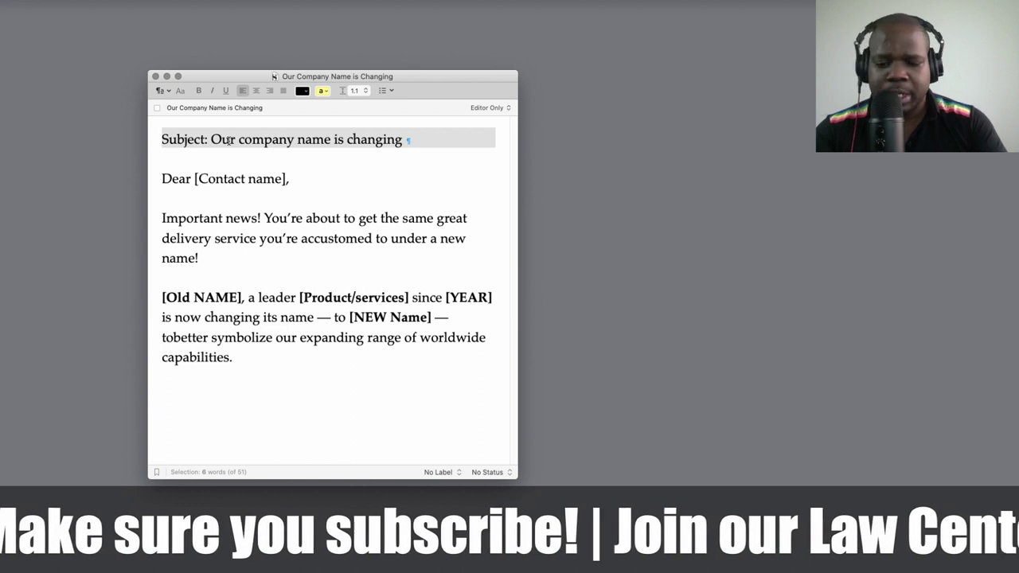
key(super+b)
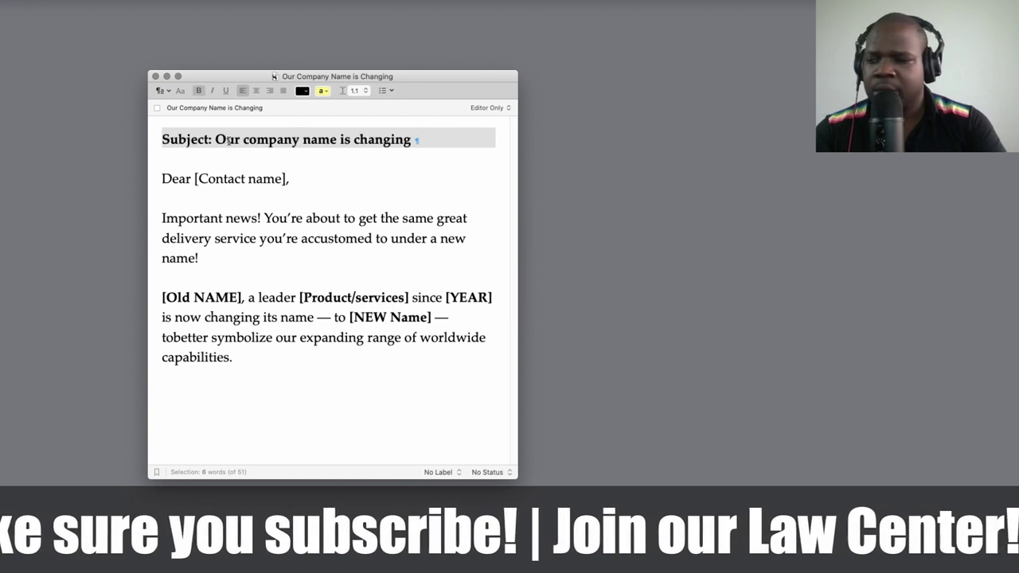
- Make the "[Contact name]" placeholder in the salutation bold
click(284, 178)
key(shift+Left)
key(shift+Left)
key(shift+Left)
key(shift+Left)
key(shift+Left)
key(shift+Left)
key(shift+Left)
key(shift+Left)
key(shift+Left)
key(shift+Left)
key(shift+Left)
key(shift+Left)
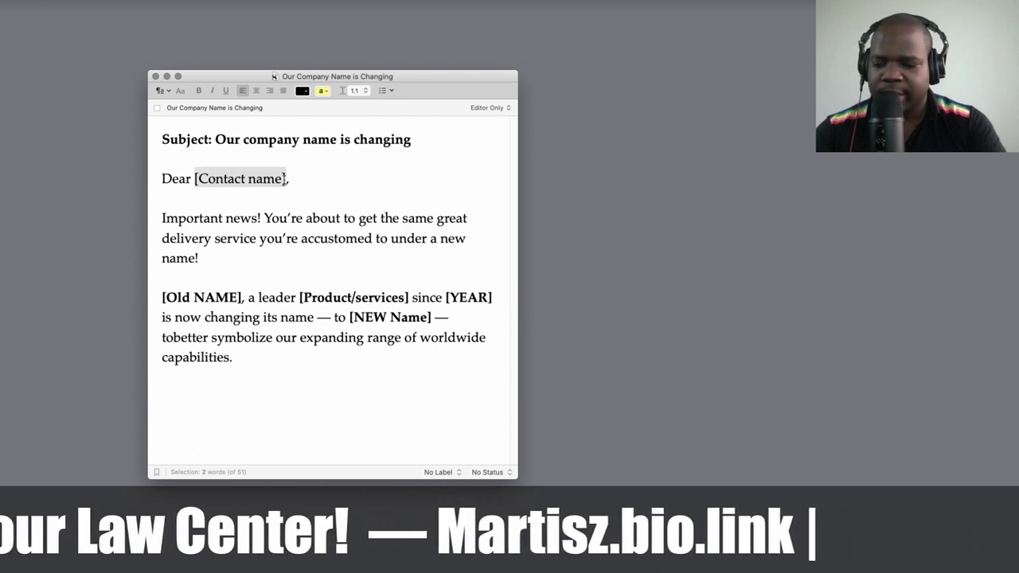
key(super+b)
click(341, 218)
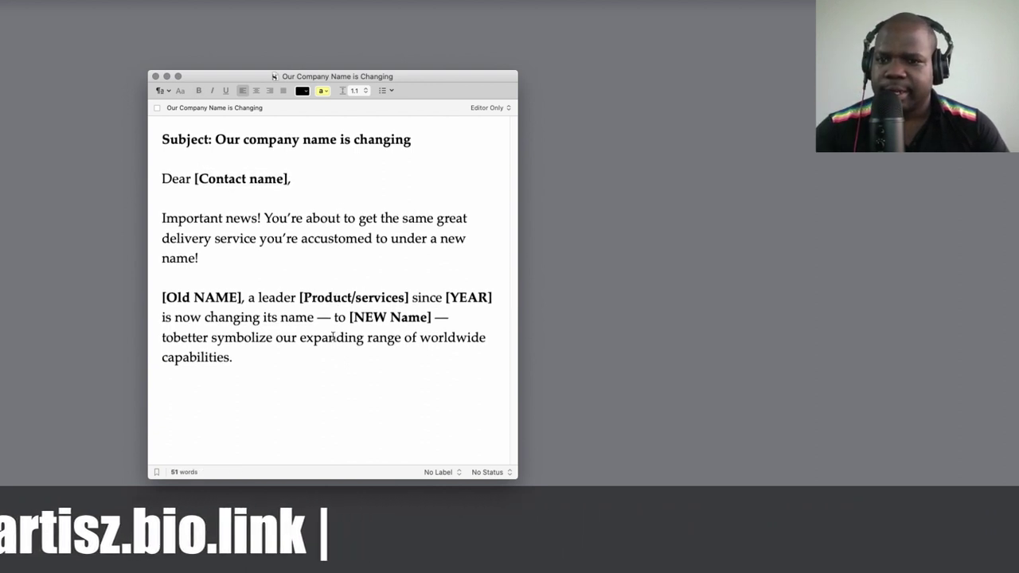
- Add a third paragraph: "This means you get the same on=time delivery, the same fast reponsive service, the same dedication to excellence — you've come to rely on from"
click(313, 386)
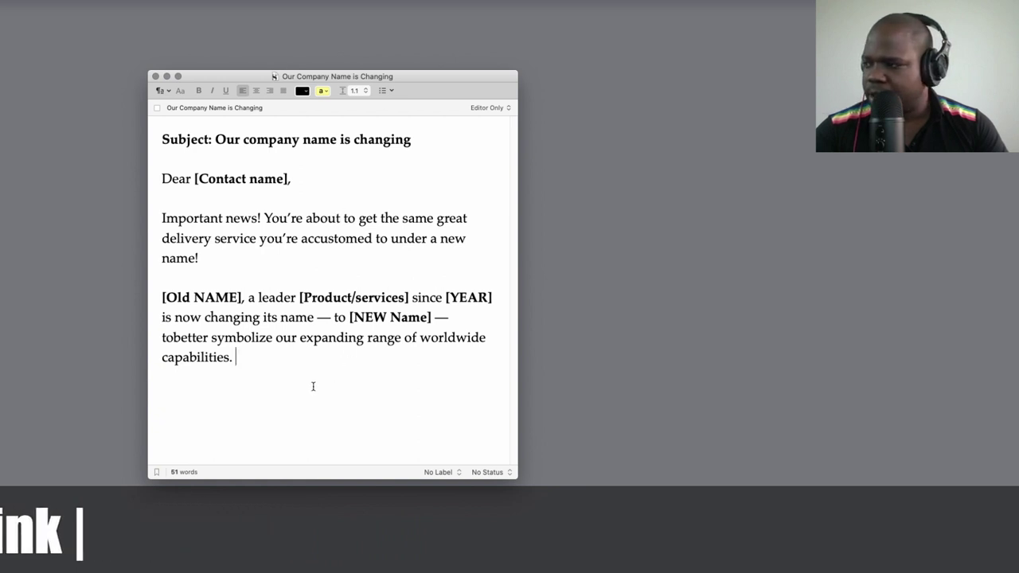
key(Return)
key(Return)
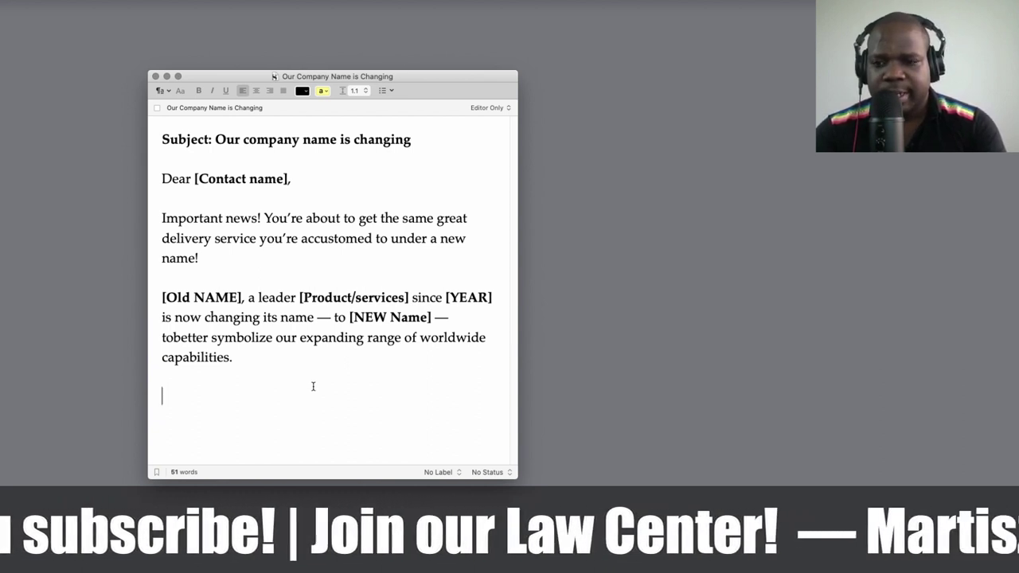
text(This mean)
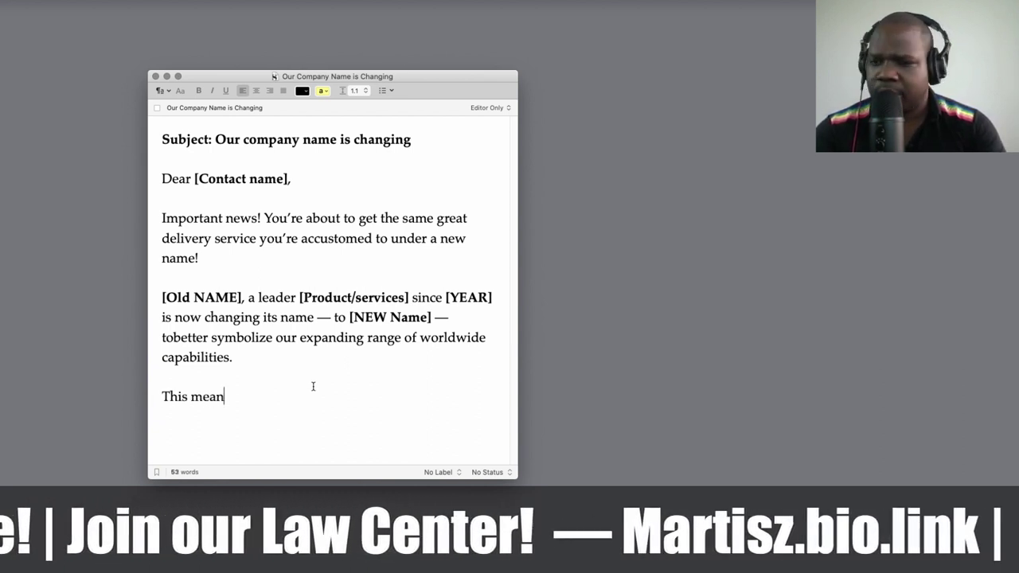
text(s you get the same on=time delivery, the same f)
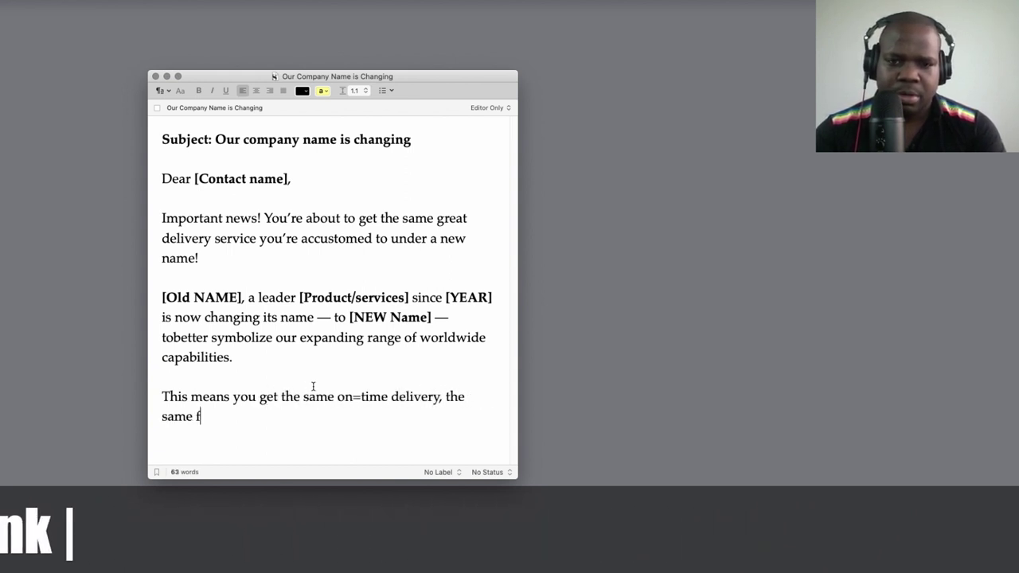
text(ast reponsive service, the same dedic)
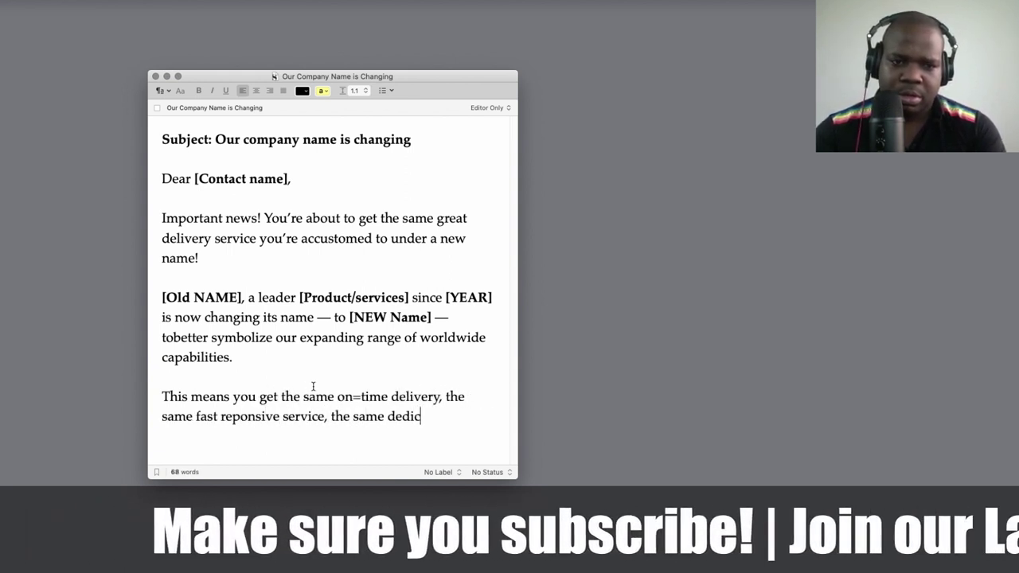
text(ation to excellence — uou h)
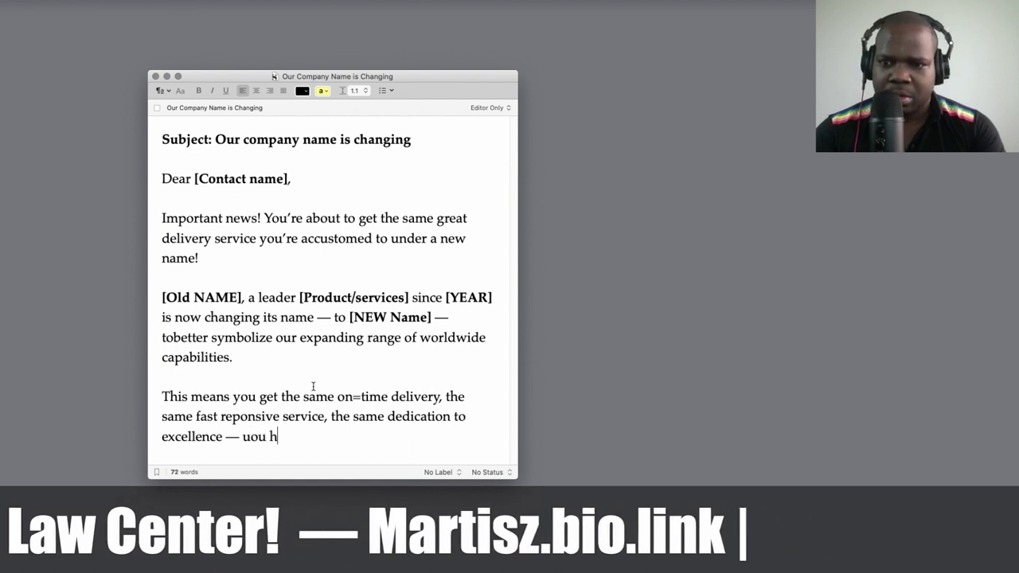
key(BackSpace)
key(BackSpace)
key(BackSpace)
key(BackSpace)
key(BackSpace)
text(you've come to rely on from)
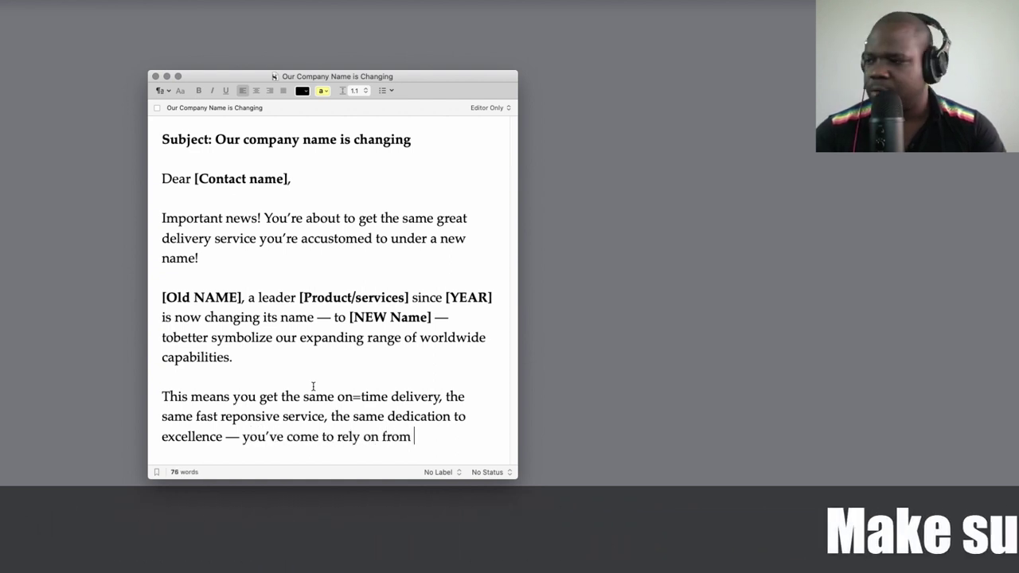
- Copy the bold "[Old NAME]" placeholder from the second paragraph to the end of the third paragraph
click(239, 297)
key(shift+Left)
key(shift+Left)
key(shift+Left)
key(shift+Left)
key(shift+Left)
key(shift+Left)
key(shift+Left)
key(shift+Left)
key(shift+Left)
key(shift+Left)
key(ctrl+c)
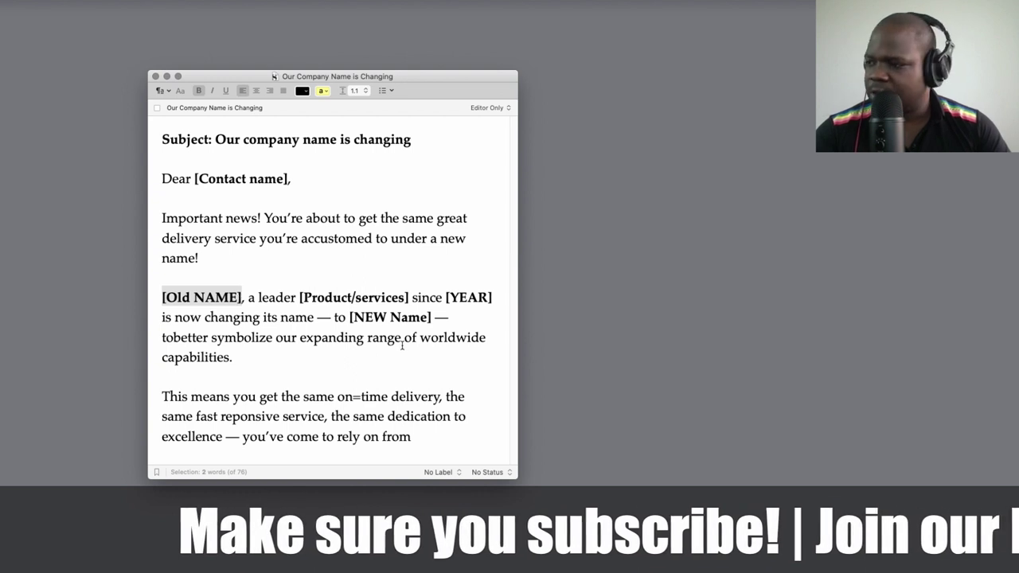
click(428, 434)
key(ctrl+v)
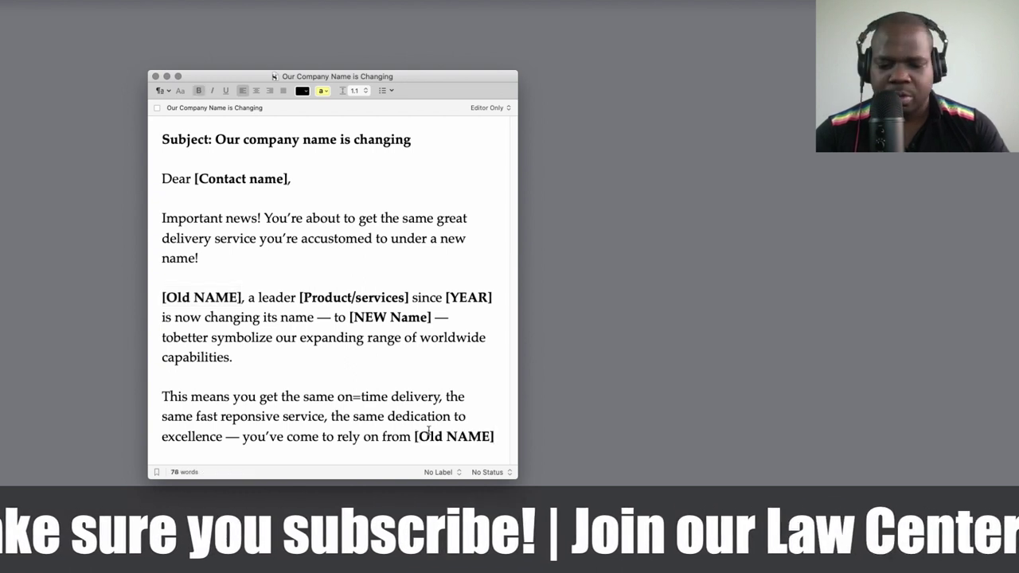
- End the third paragraph with a non-bold period and start a new paragraph after a blank line
text(.)
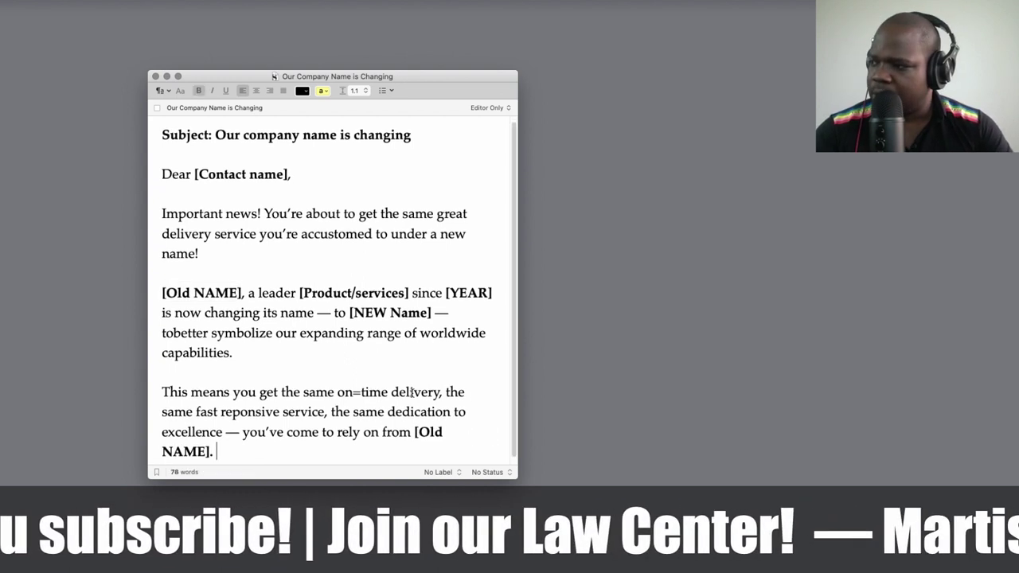
key(BackSpace)
key(BackSpace)
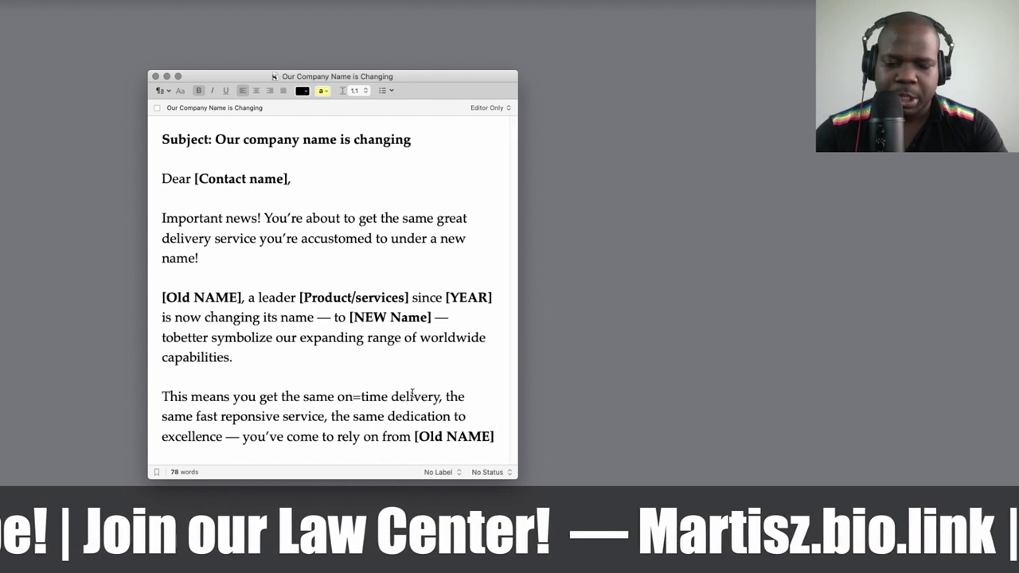
key(super+b)
text(.)
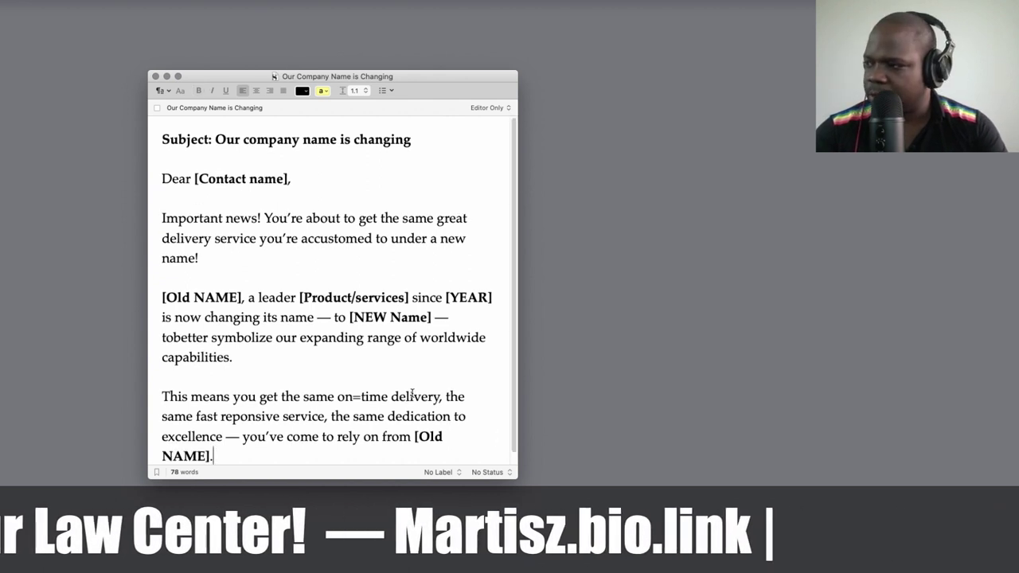
key(Return)
key(Return)
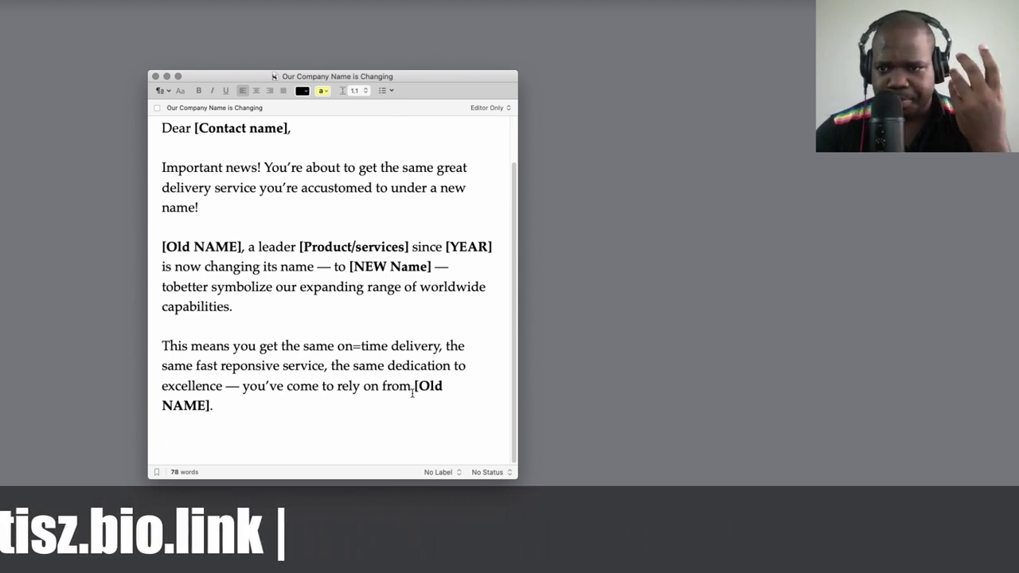
- Correct "on=time" to "on-time" in the third paragraph
click(359, 347)
key(BackSpace)
text(-)
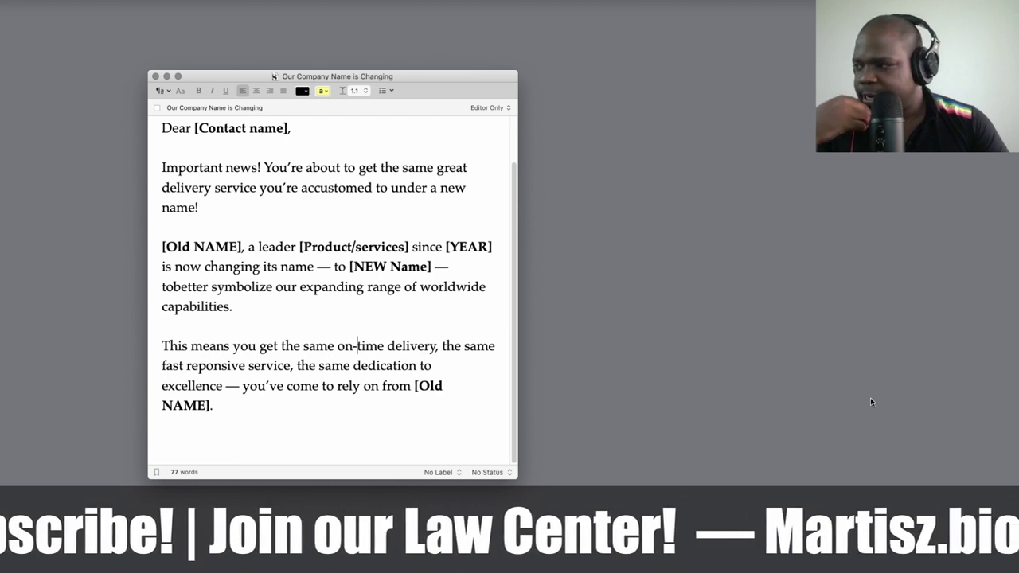
- Start the fourth paragraph with "You'll notice our name change soon on all our mailings, packagin, invoices, and promotional materials. It's still the same company"
click(437, 453)
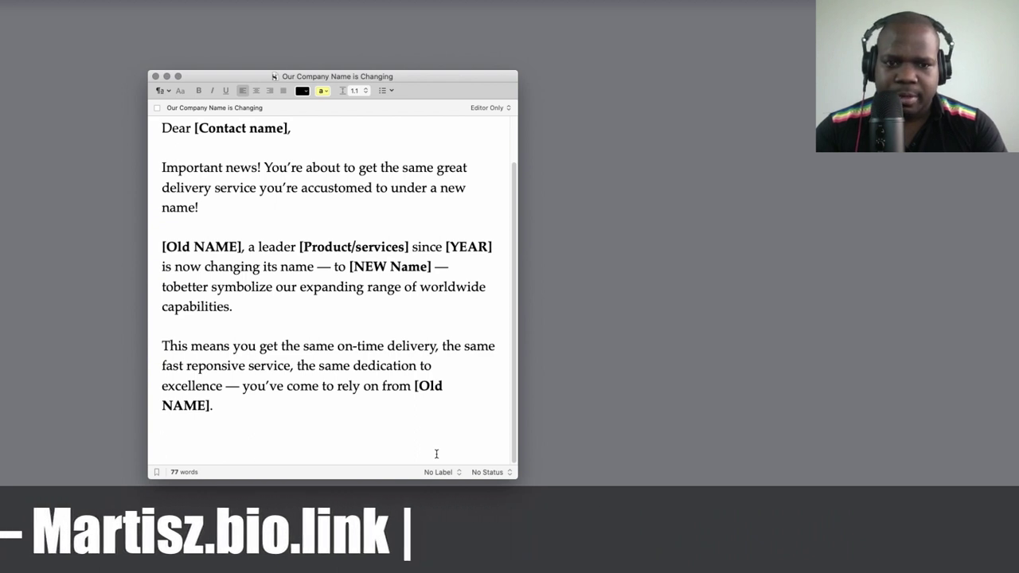
text(You'll notice our name ch)
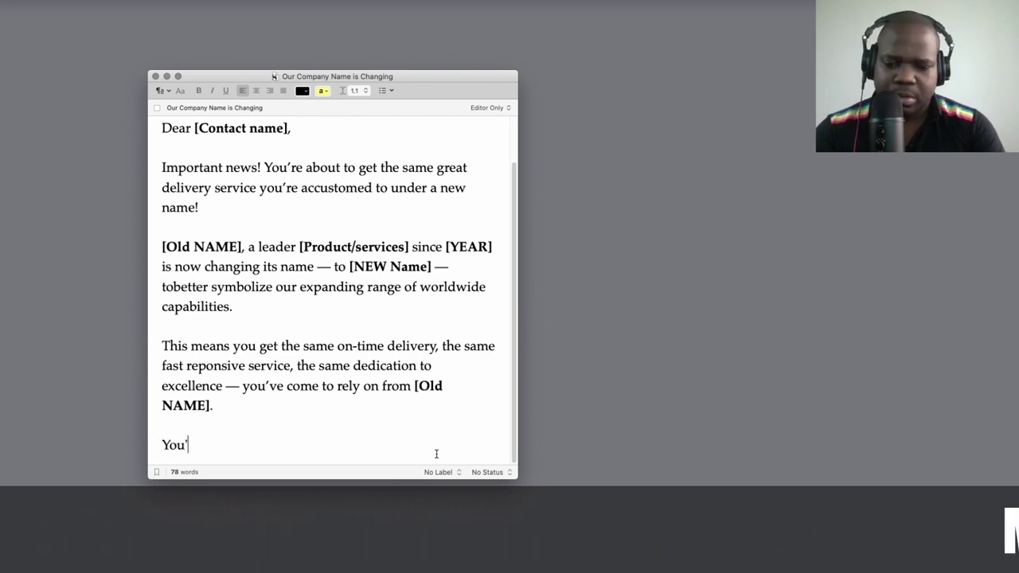
text(ange soon on all )
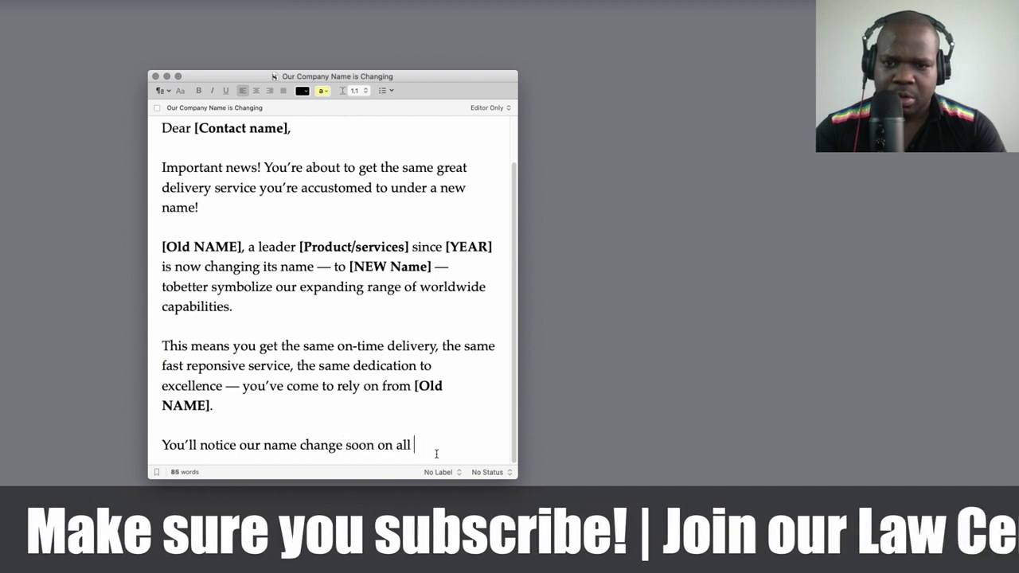
text(our mailings, packagin, invoices,)
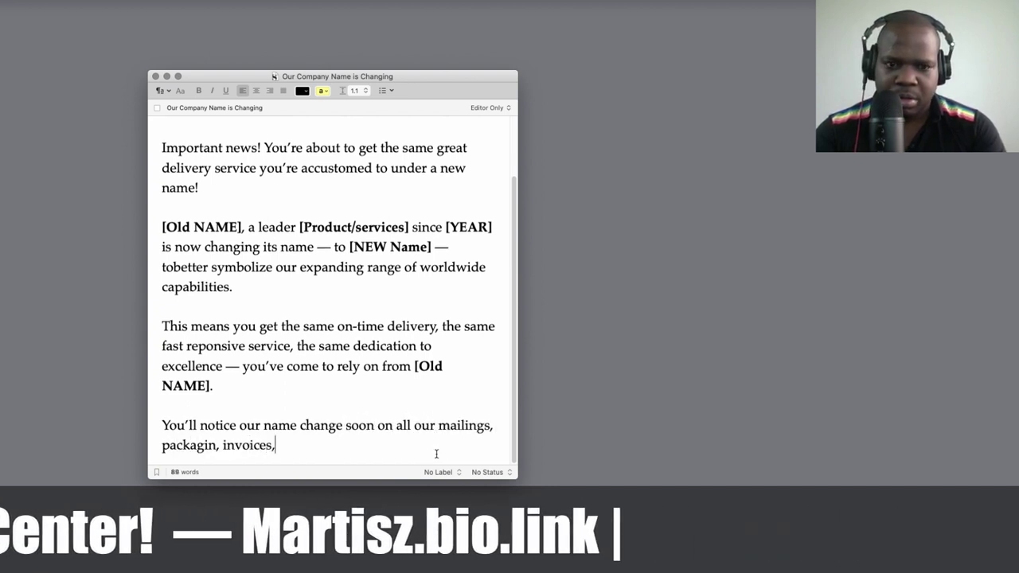
text( and promotional materials. It's still the same company.)
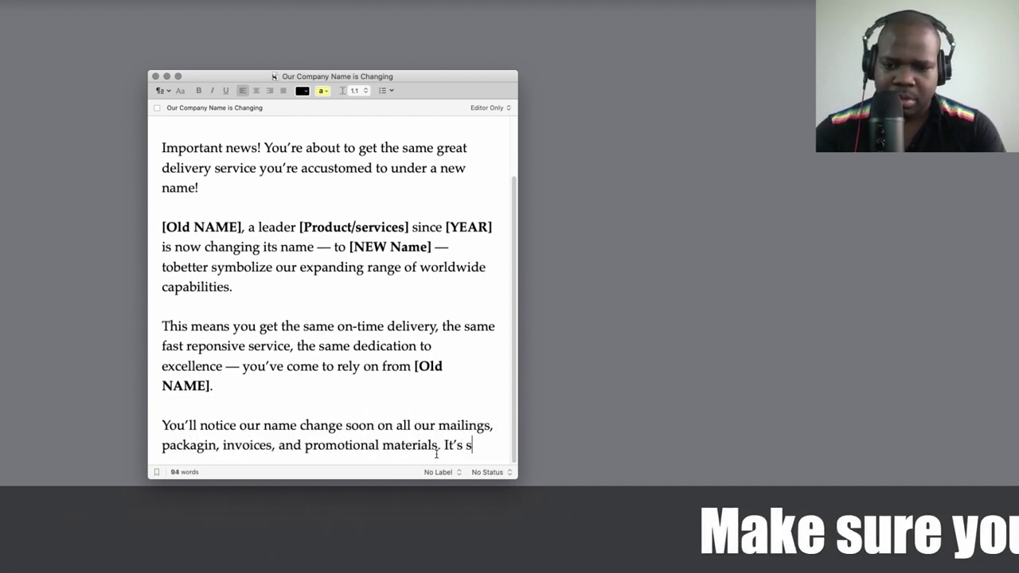
- Continue with ", just a new name. We would appreciate it if you would bring this announcement to the attention of your accounts payable department and direct them accordngly."
text( ju)
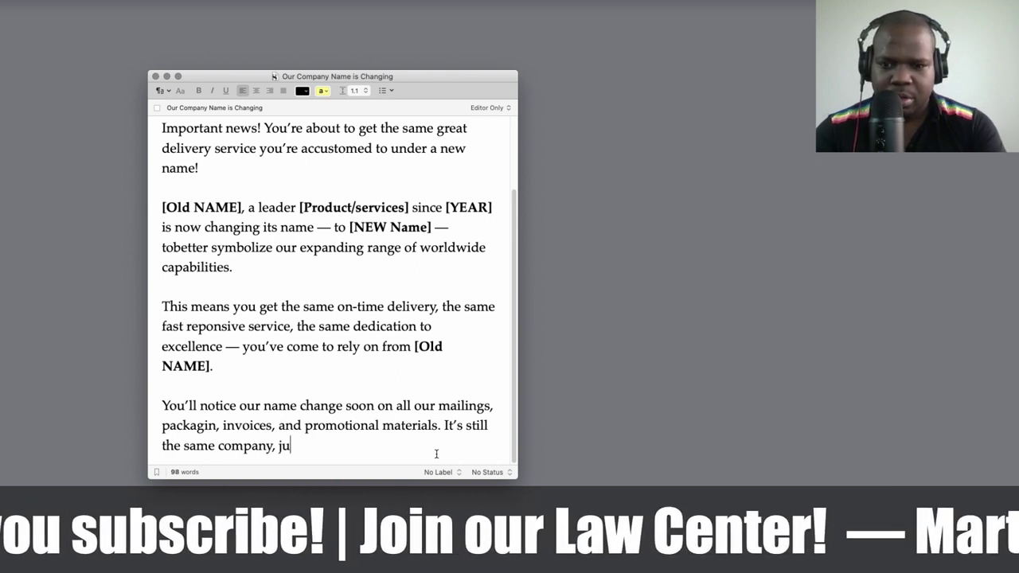
text(st a new name. We would appreciat)
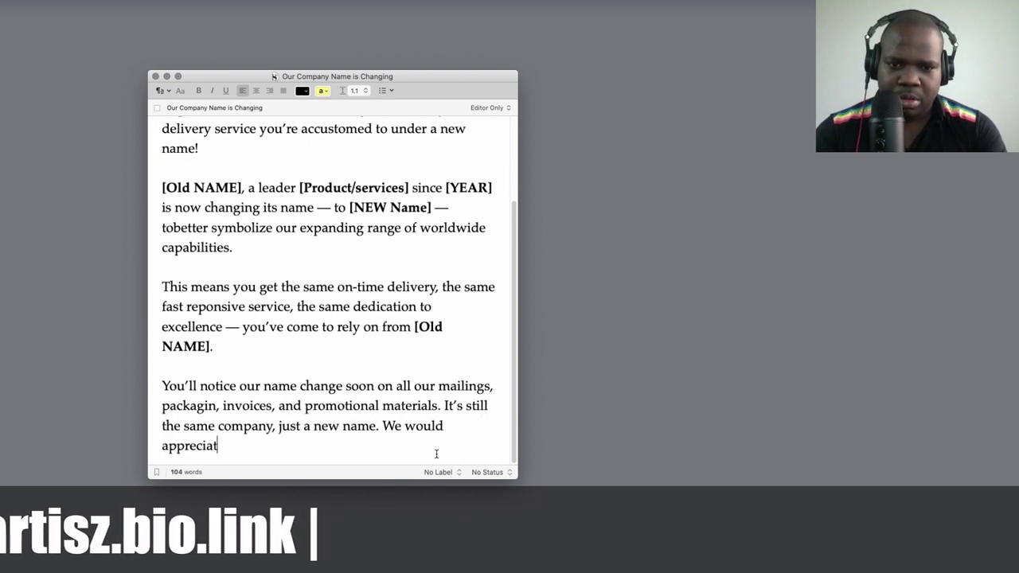
text(e it if you would bring this announc)
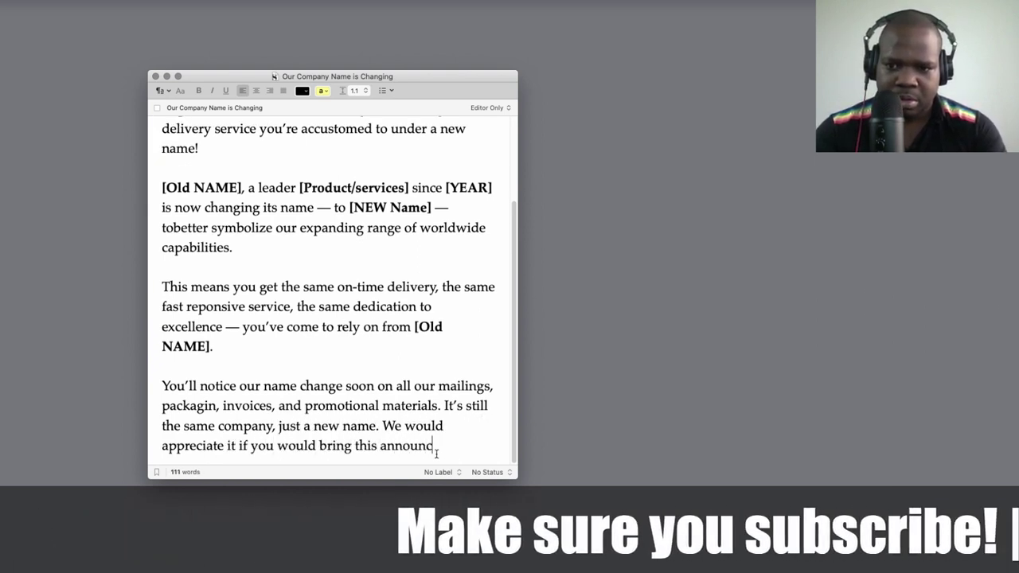
text(ement to the attention of your accounts)
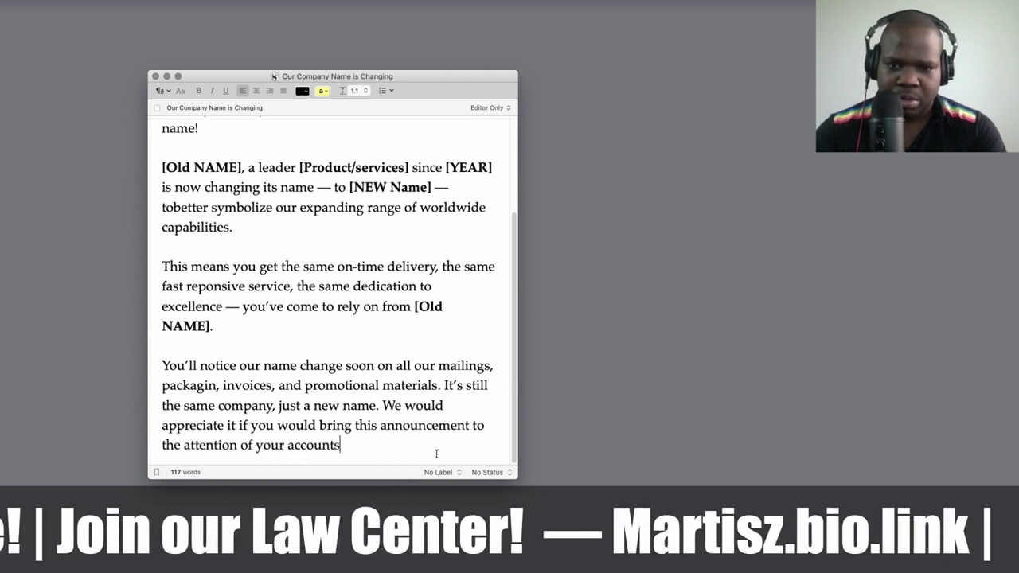
text( payable department and direct them accordngly.)
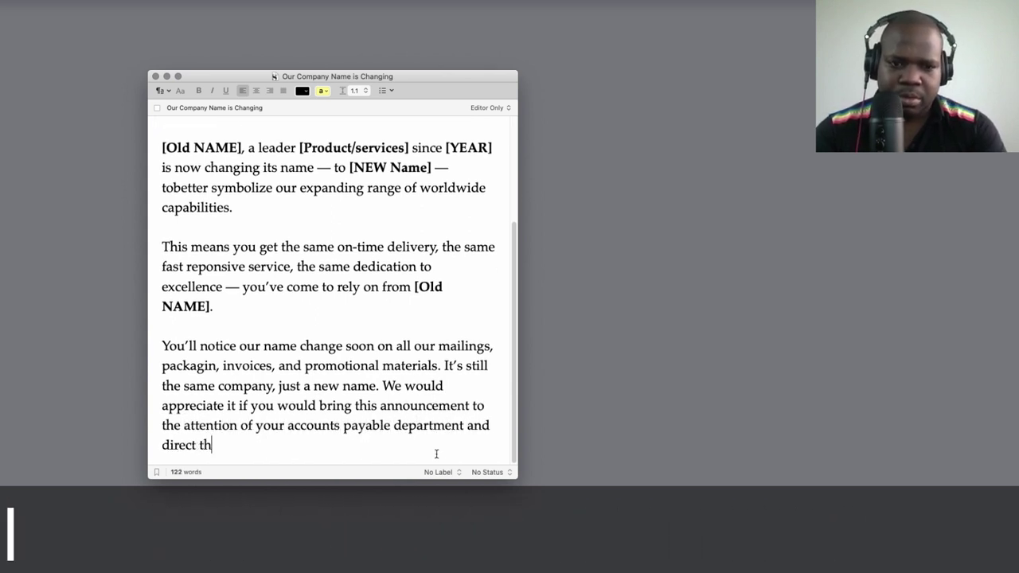
key(Return)
key(Return)
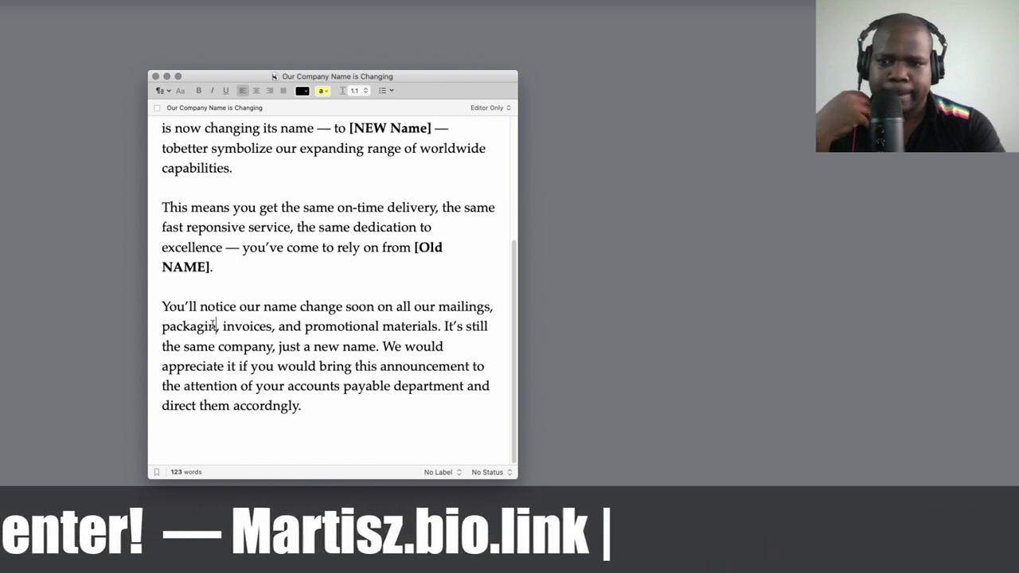
- Correct "packagin" to "packaging" in the fourth paragraph
text(g)
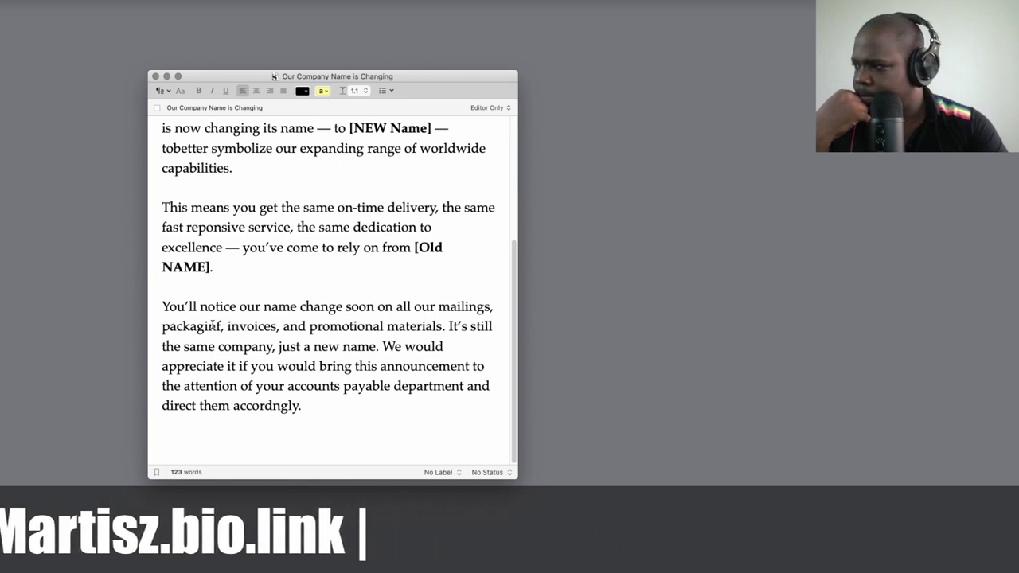
key(BackSpace)
text(g)
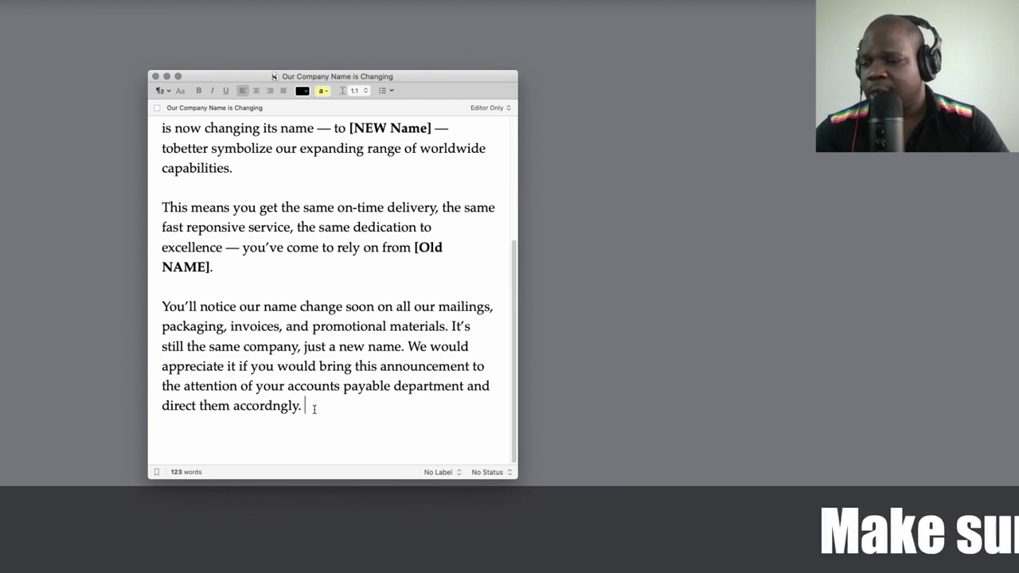
- Start a new paragraph below the fourth one with the word "Remmeber:"
key(Return)
key(Return)
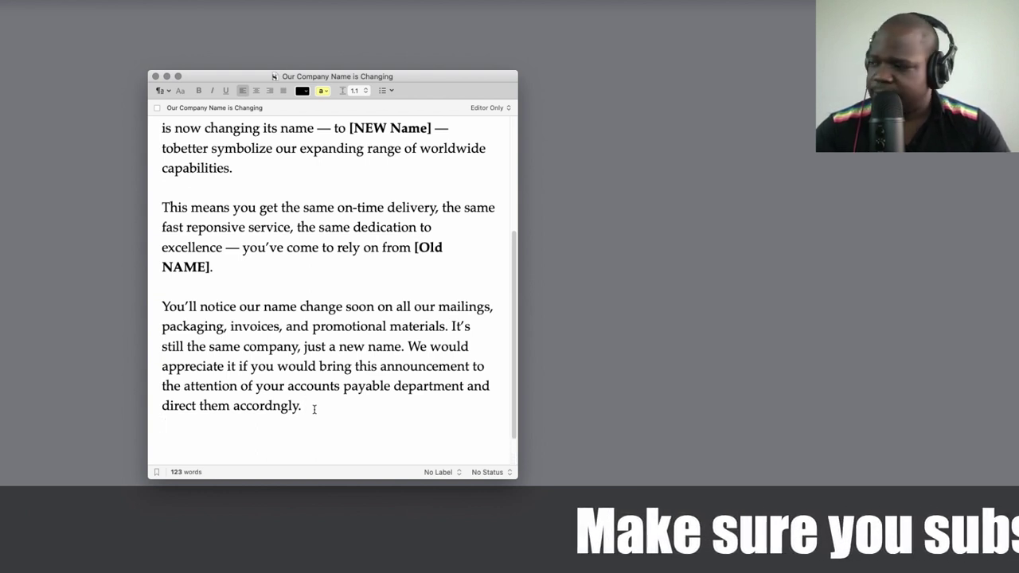
text(Remm)
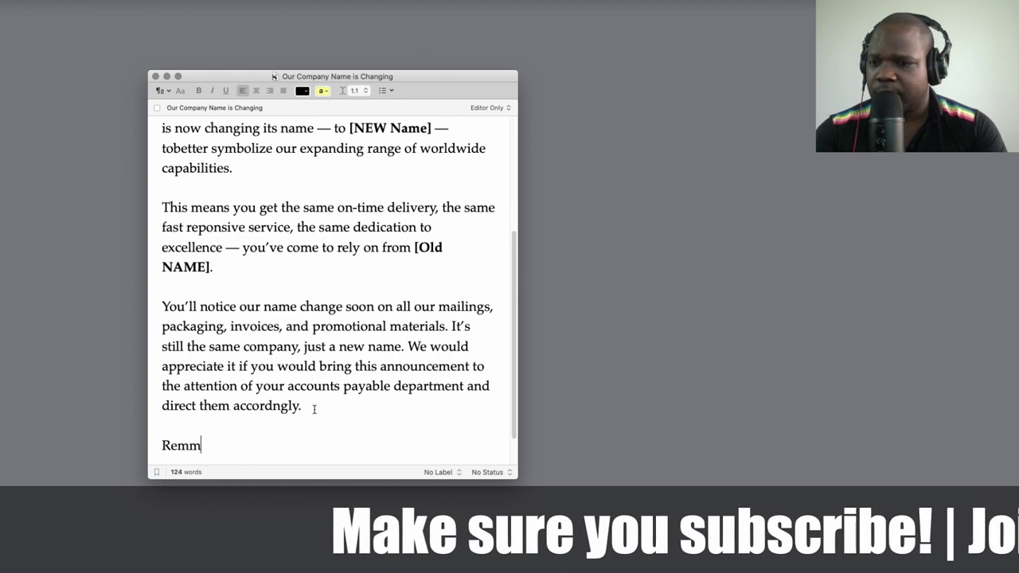
text(eber:)
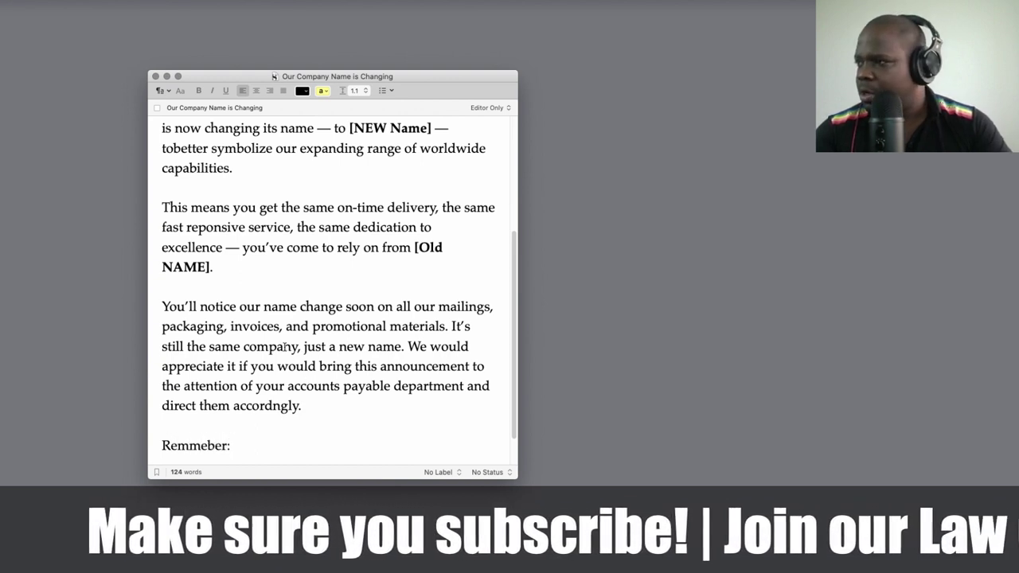
- Copy the bold "[Old NAME]" placeholder from the third paragraph to after "Remmeber:" without its period, followed by a non-bold "is now"
click(415, 247)
key(shift+Down)
key(super+c)
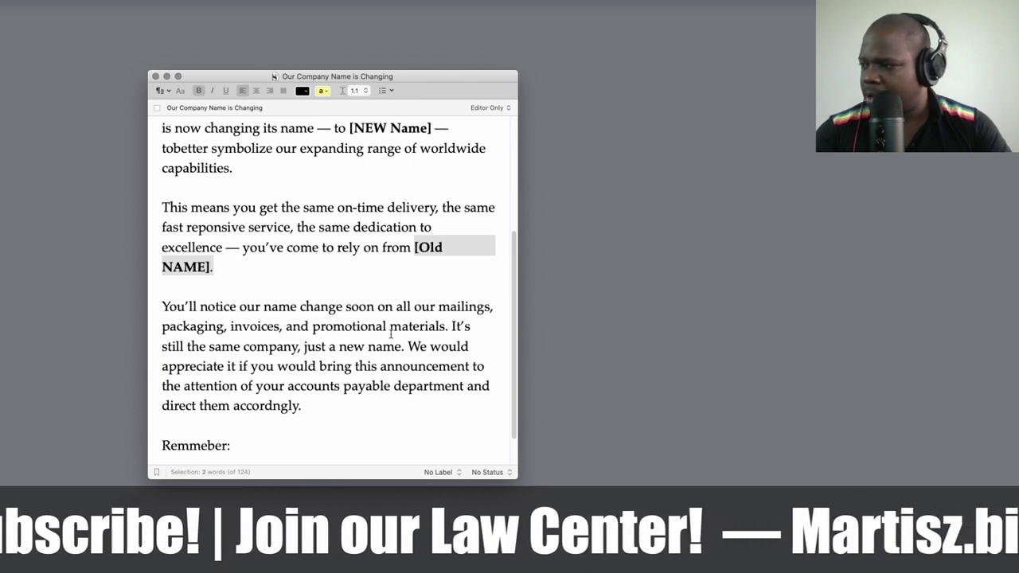
click(327, 440)
key(super+v)
key(BackSpace)
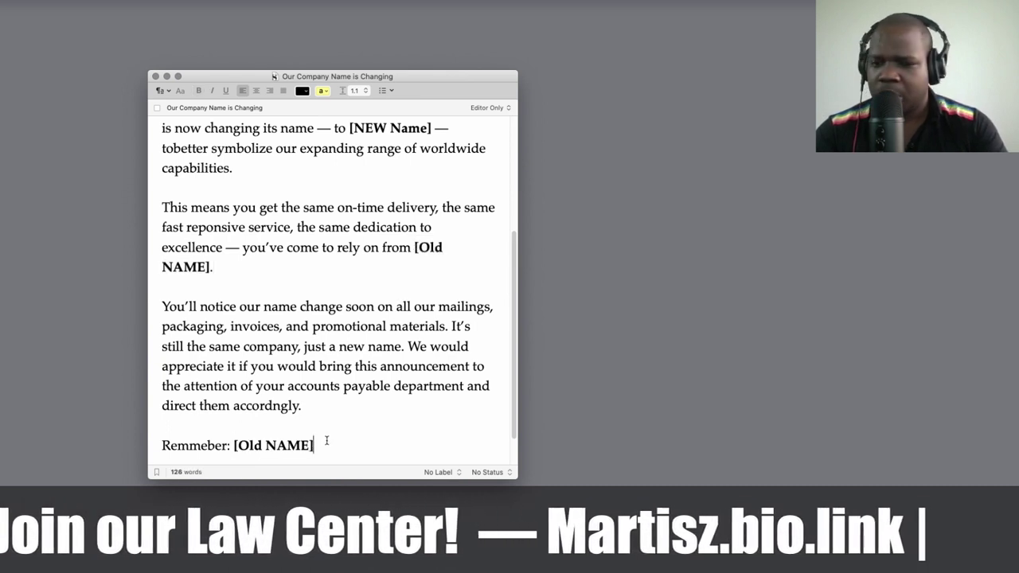
text(is now)
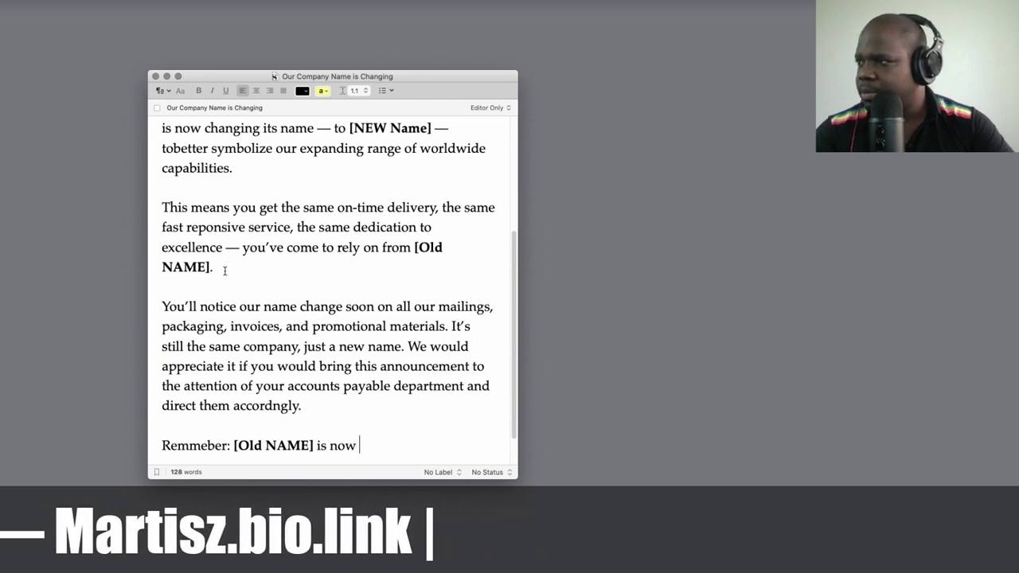
- Copy the bold "[NEW Name]" placeholder from the paragraph about changing the name to after "is now" and end the sentence with a bold period
click(433, 128)
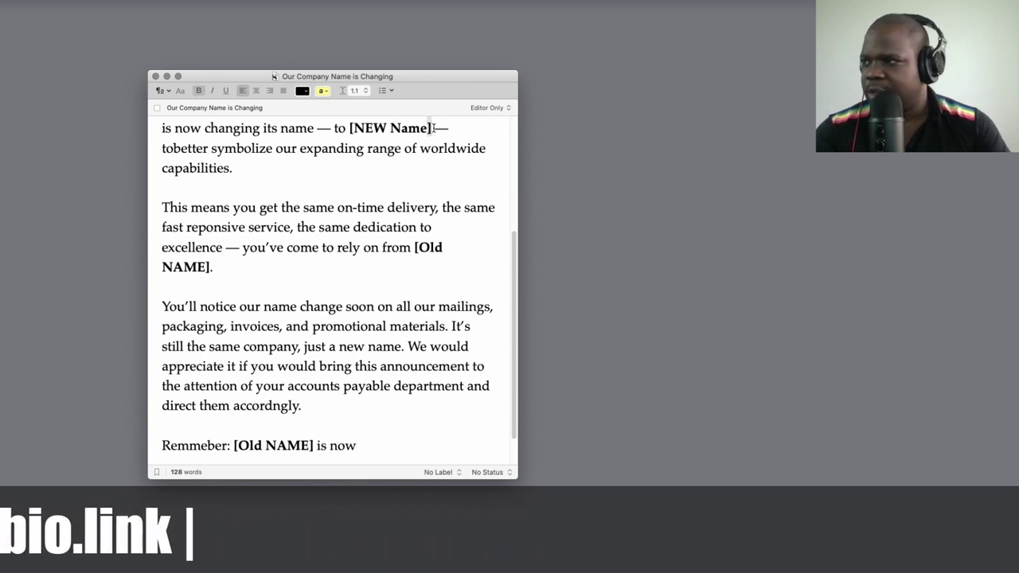
key(shift+Left)
key(shift+Left)
key(shift+Left)
key(shift+Left)
key(shift+Left)
key(shift+Left)
key(shift+Left)
key(shift+Left)
key(shift+Left)
key(shift+Left)
key(super+c)
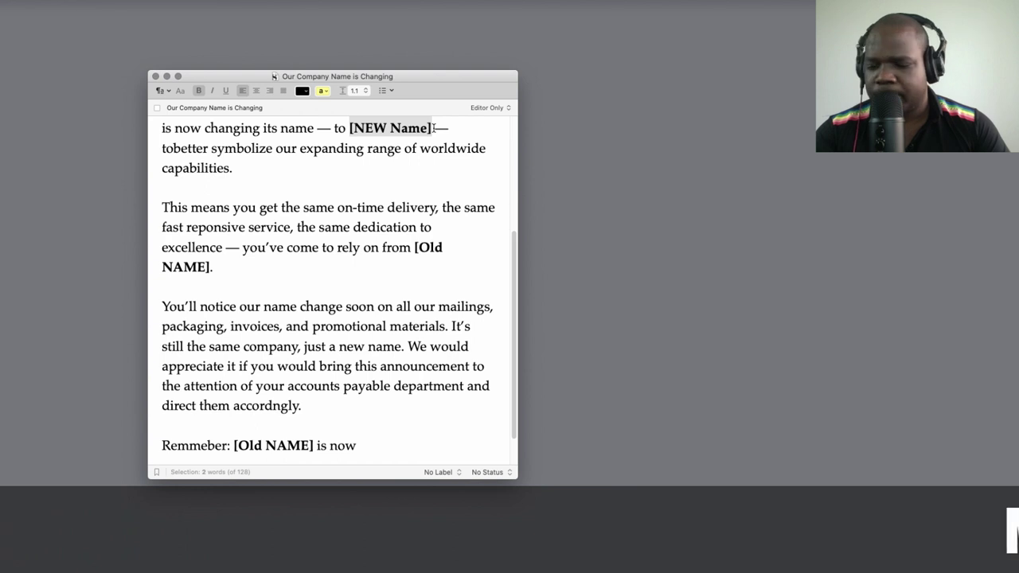
click(399, 448)
key(super+v)
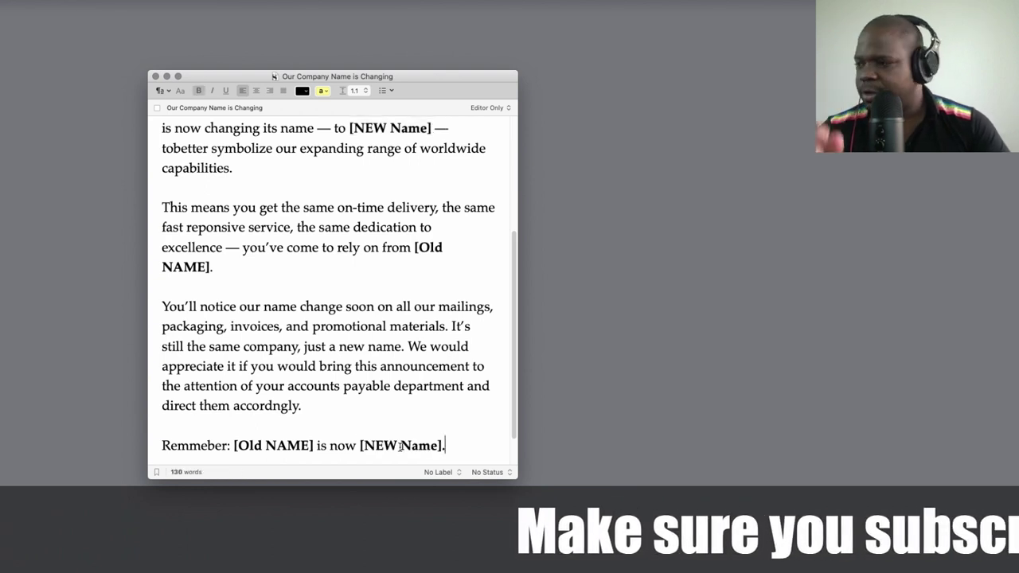
- Add the closing "Sincerely," below the reminder line, followed by bold signature lines "Your name", "Company", "Phone number:" and "Telegram:" with the sender's handle
scroll(403, 426, down, 2)
key(Return)
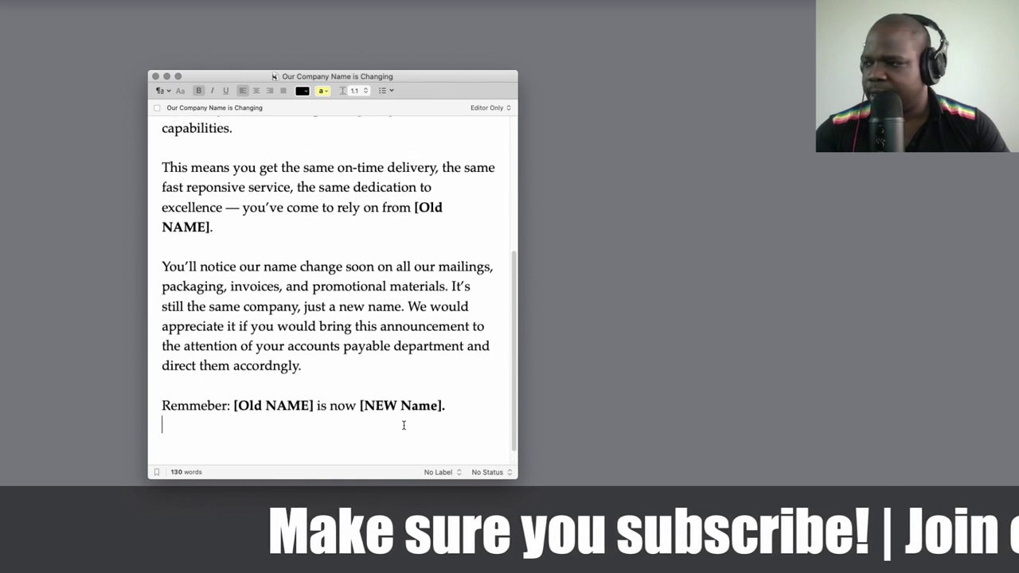
key(super+Tab)
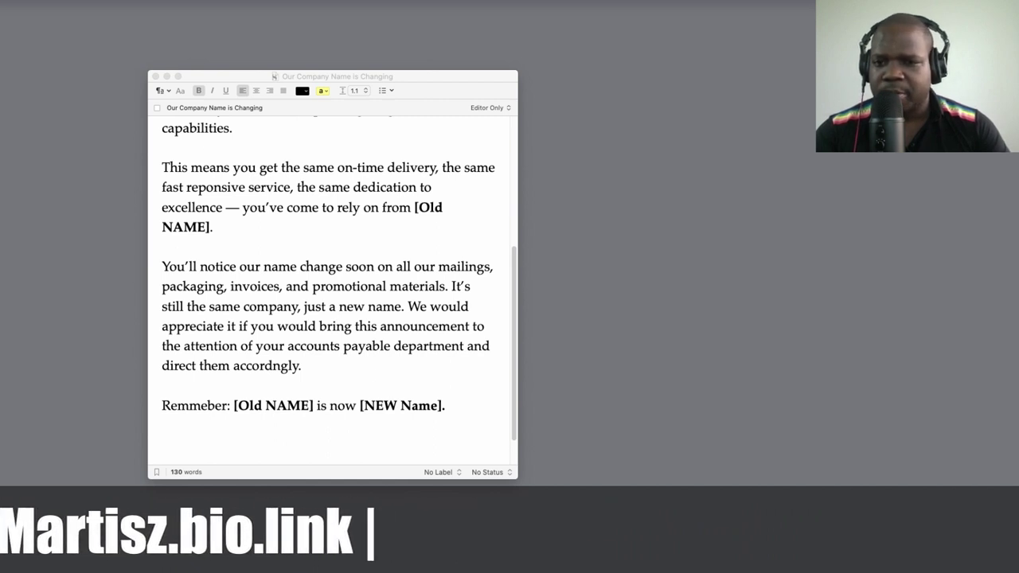
click(434, 421)
text(Sincerely,  Your name Company Phone number: Telegram: @martisz)
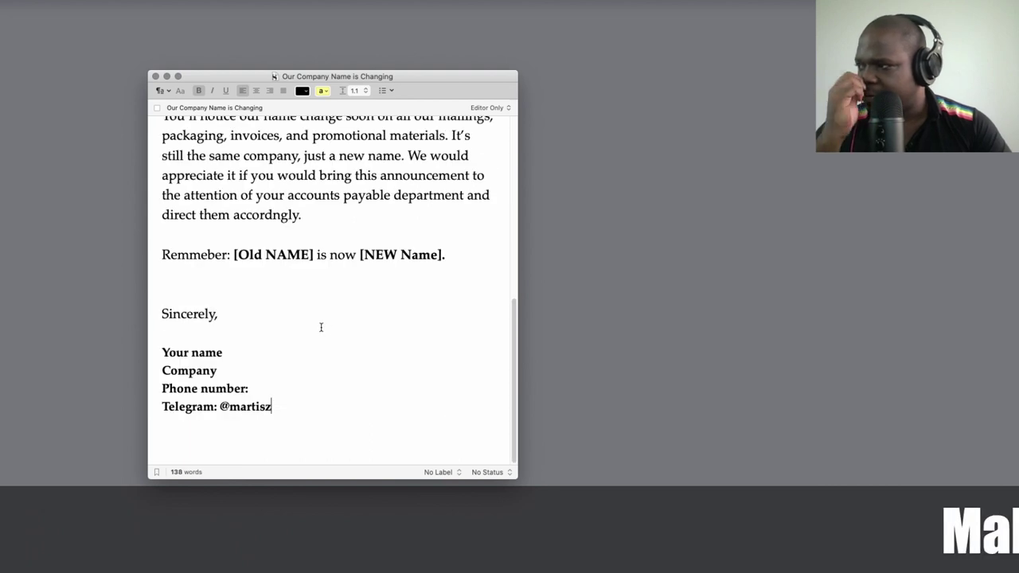
- Review the letter from the salutation through the body paragraphs to the signature block
scroll(321, 327, up, 1)
scroll(259, 250, up, 10)
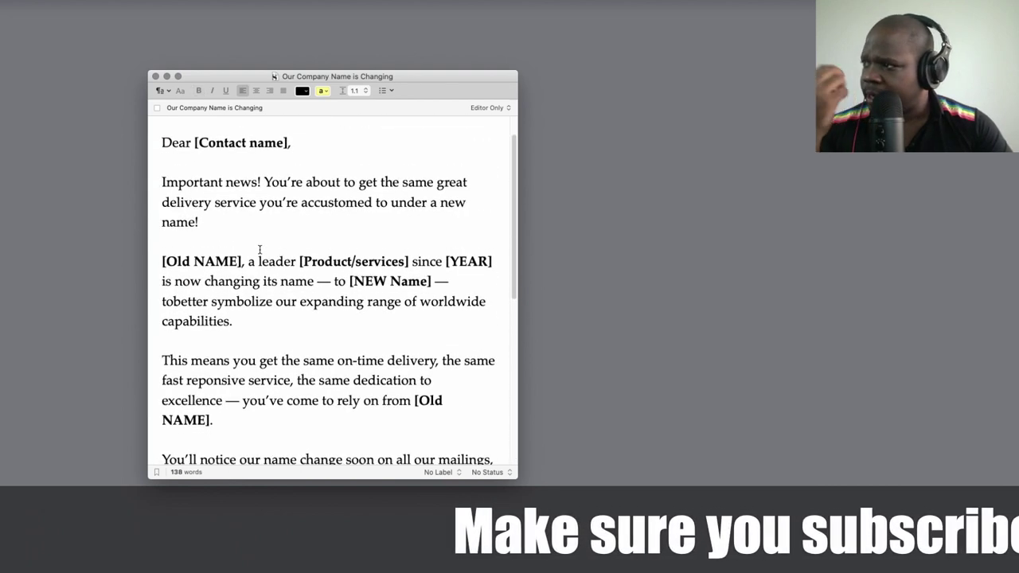
scroll(259, 250, down, 8)
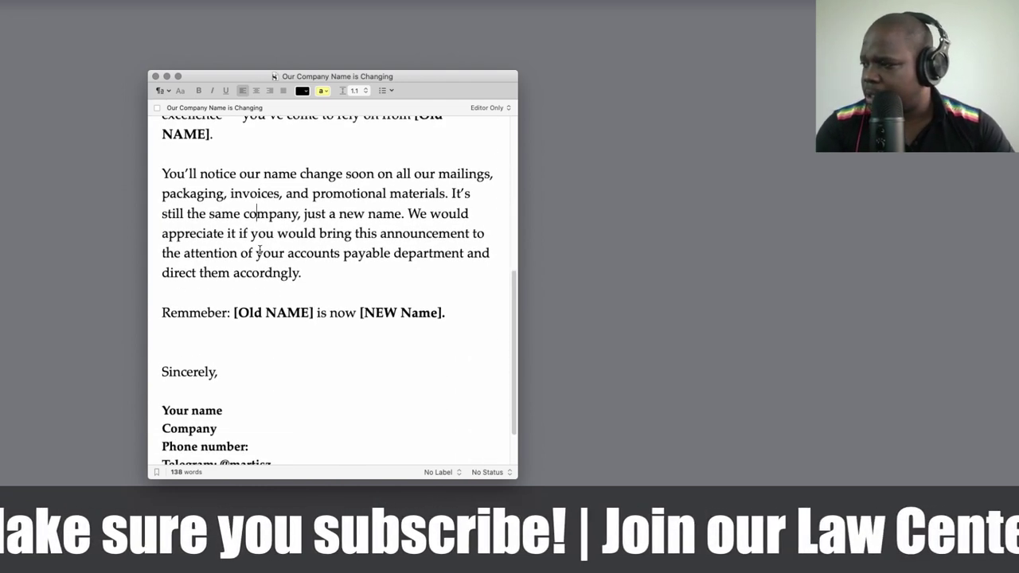
scroll(258, 251, down, 2)
scroll(260, 250, up, 8)
scroll(259, 250, up, 1)
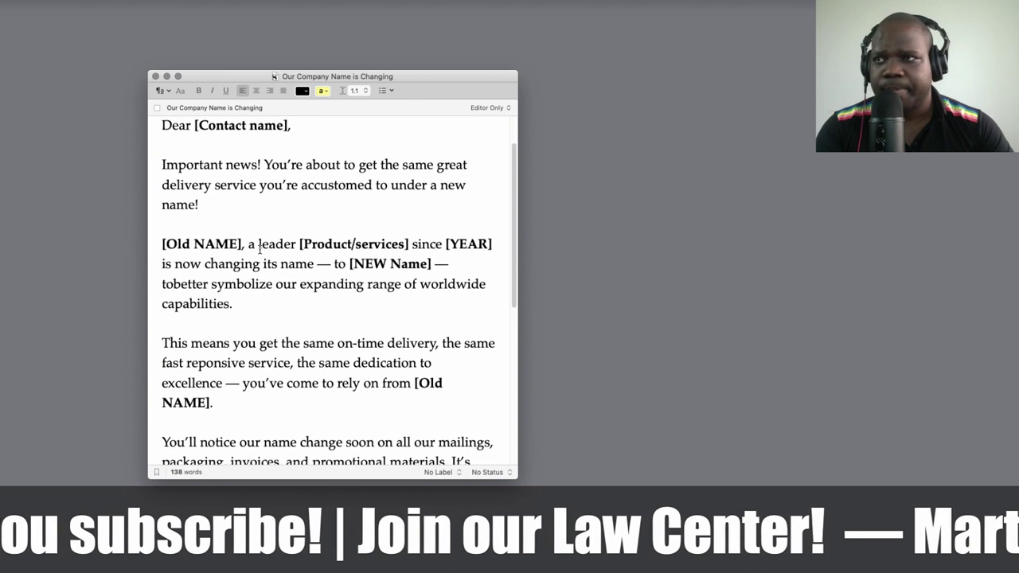